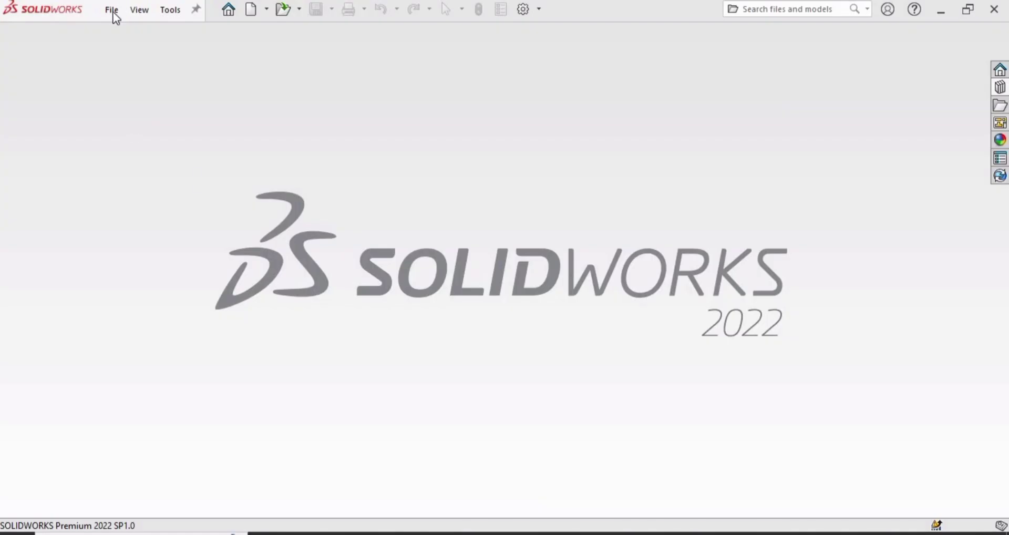
- Create a new part document and start a sketch on the Front Plane
click(112, 10)
click(123, 33)
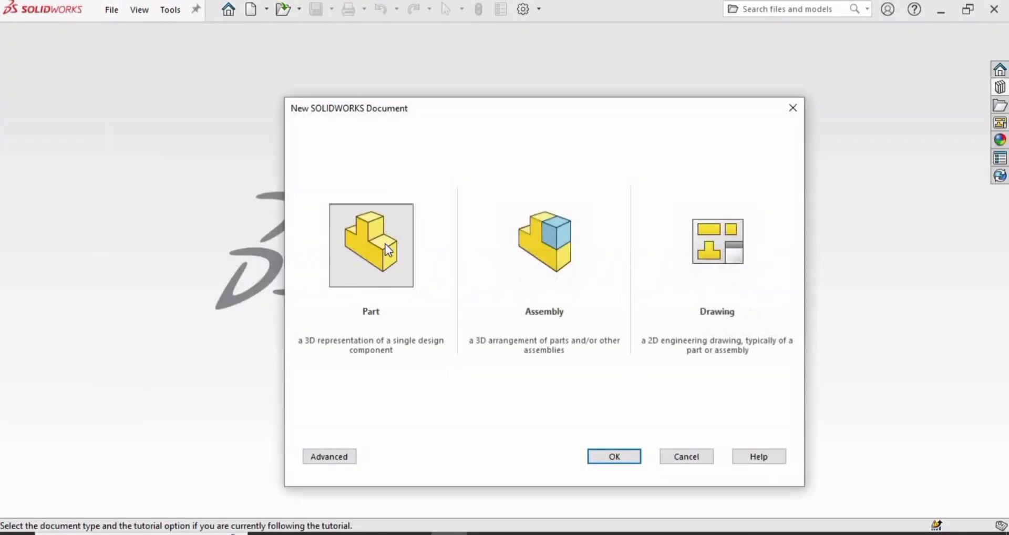
click(614, 456)
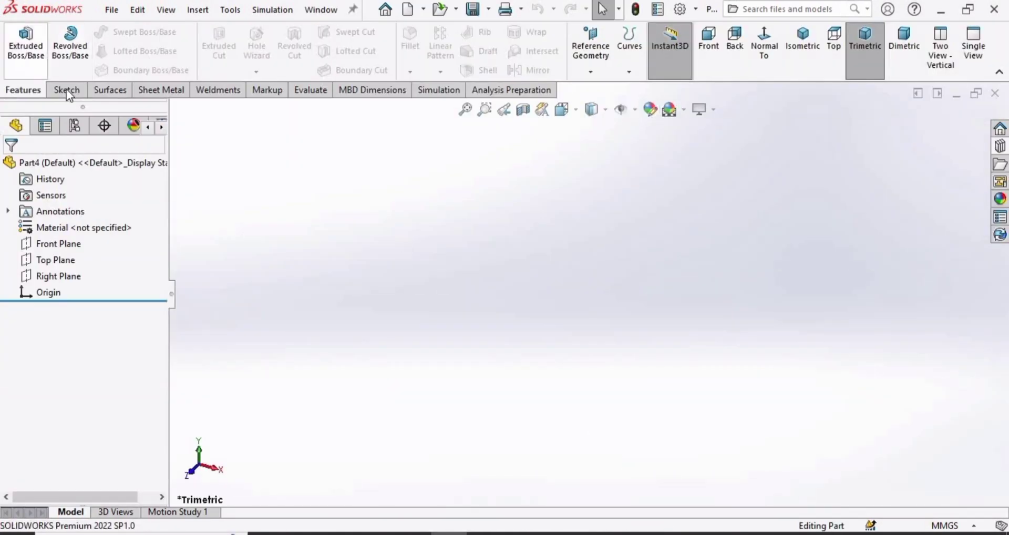
click(66, 89)
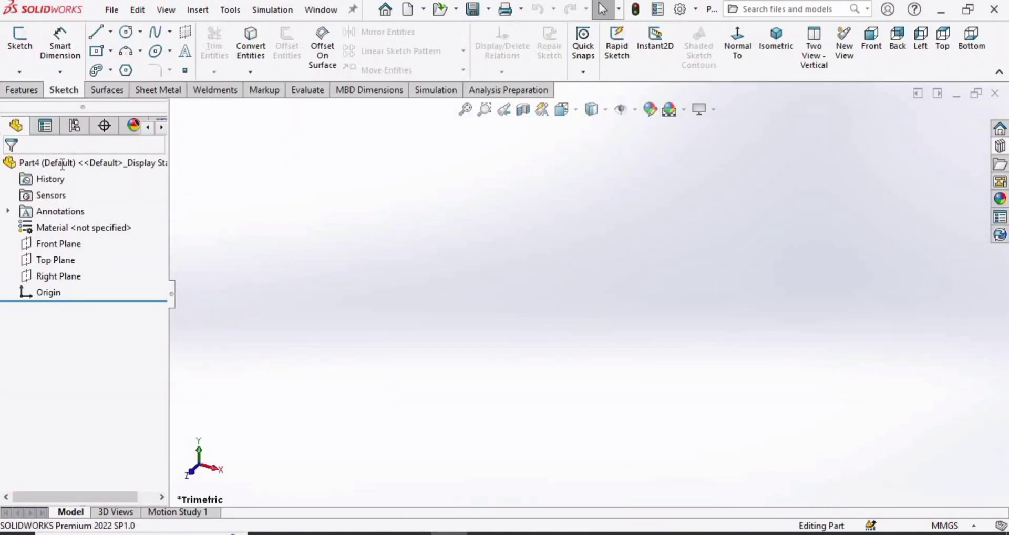
click(59, 244)
click(67, 225)
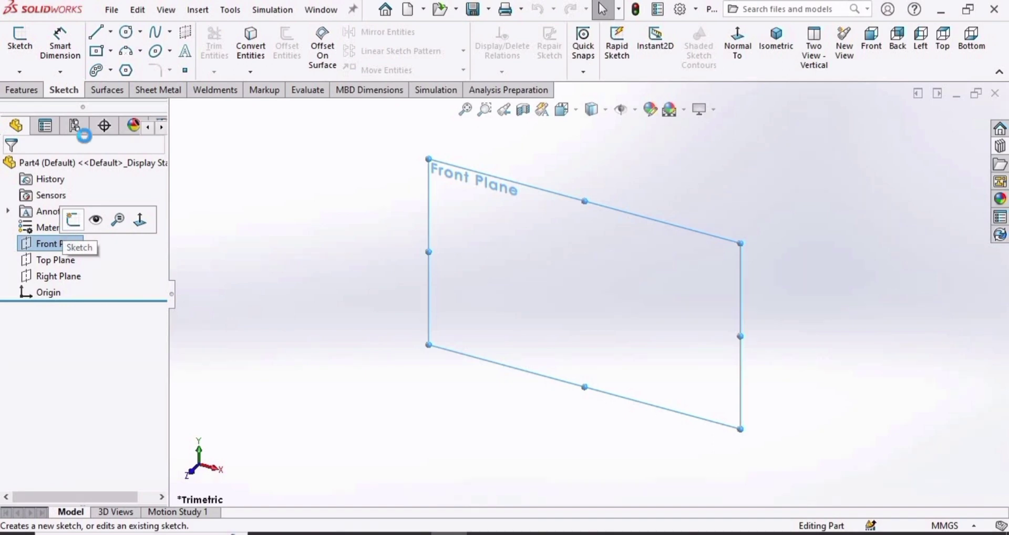
- Sketch an open hat-shaped profile of five connected lines around the origin, about 42 mm high with a left flange about 37 mm long
click(96, 36)
click(473, 294)
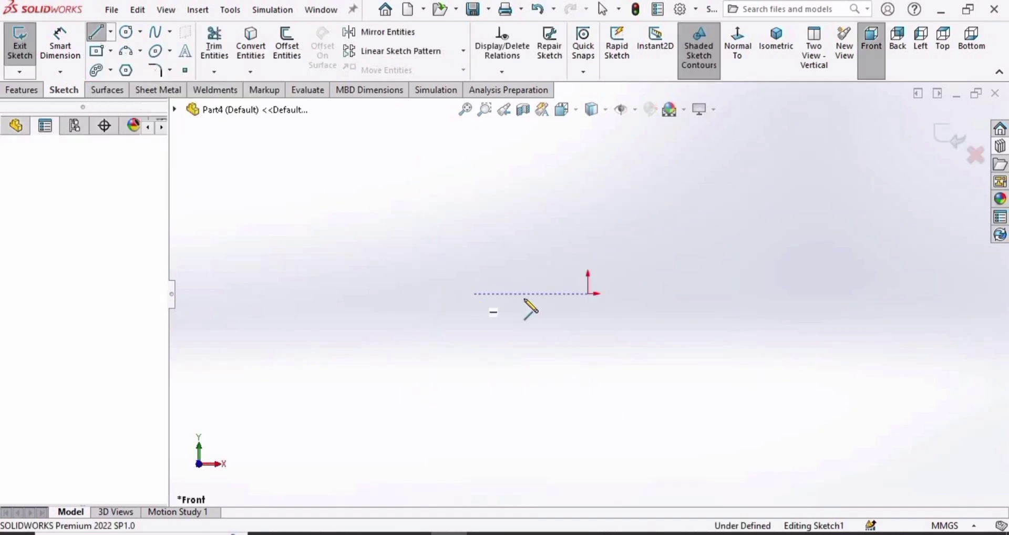
click(540, 293)
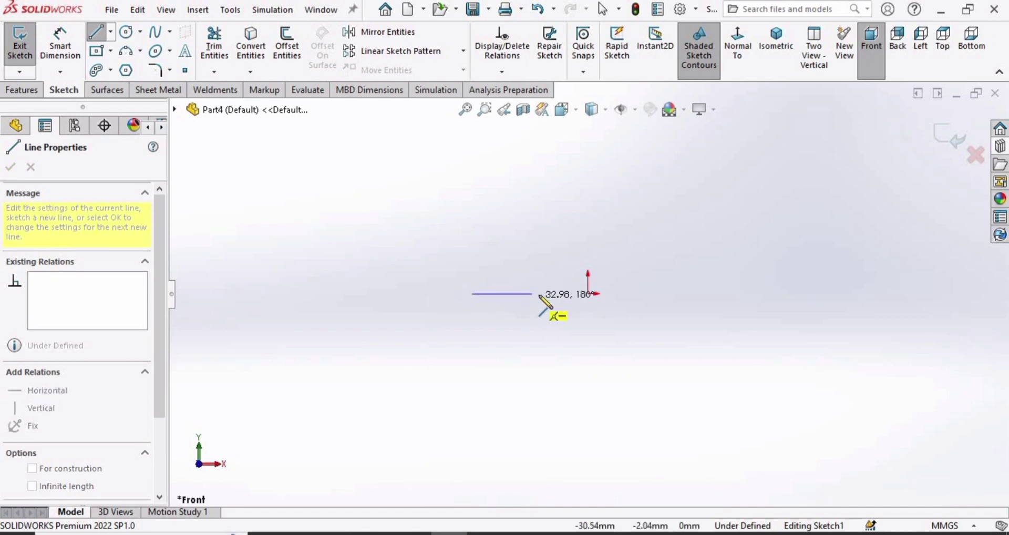
click(539, 217)
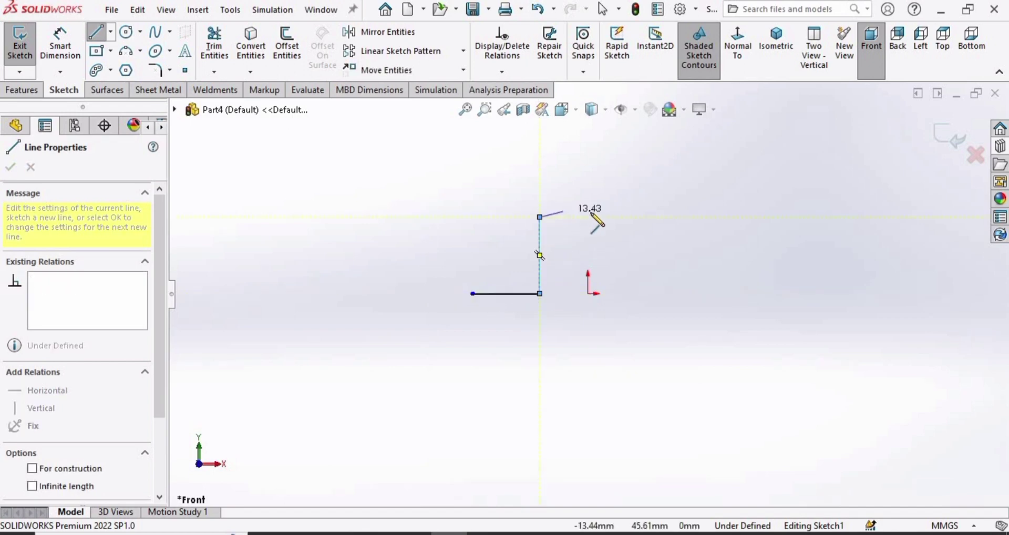
click(625, 217)
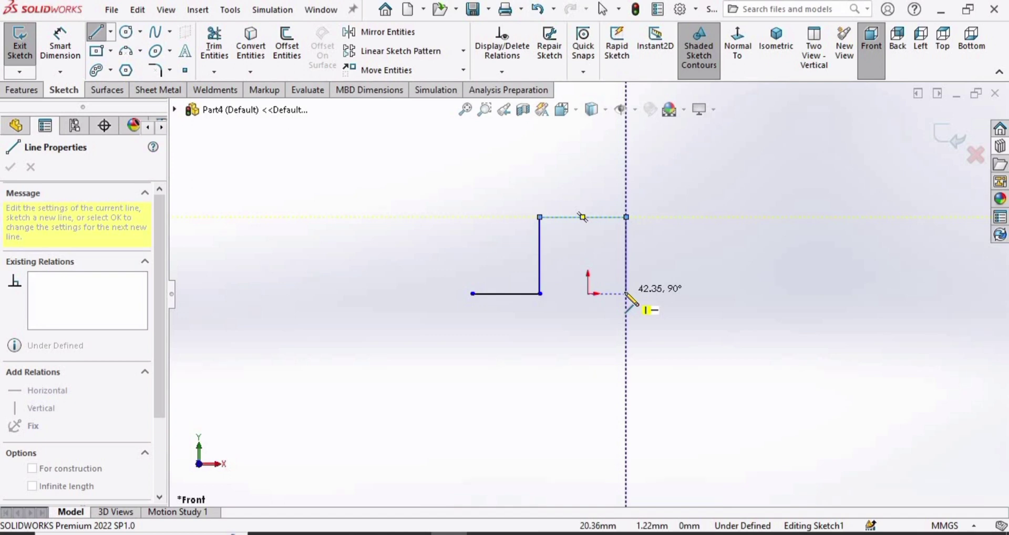
click(626, 293)
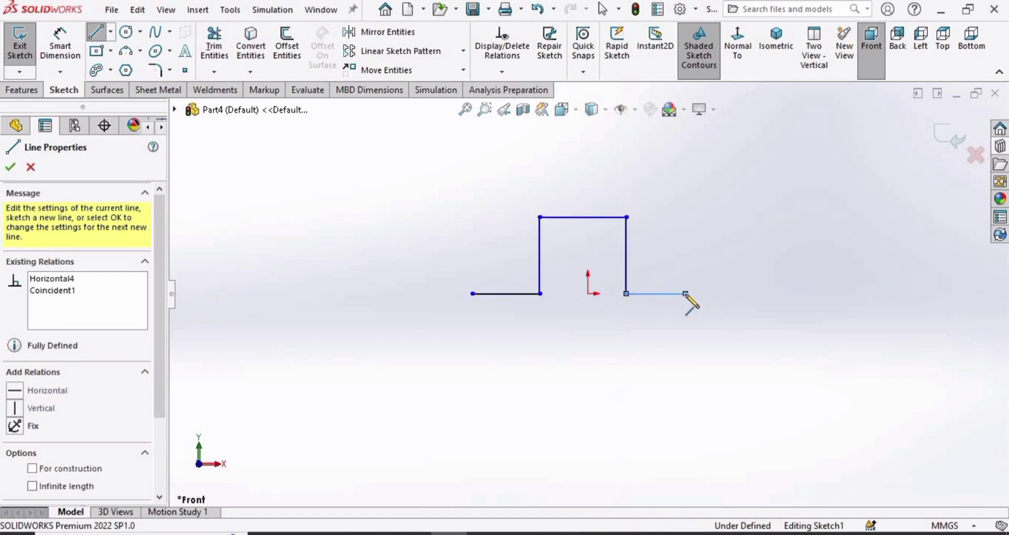
click(685, 293)
key(Escape)
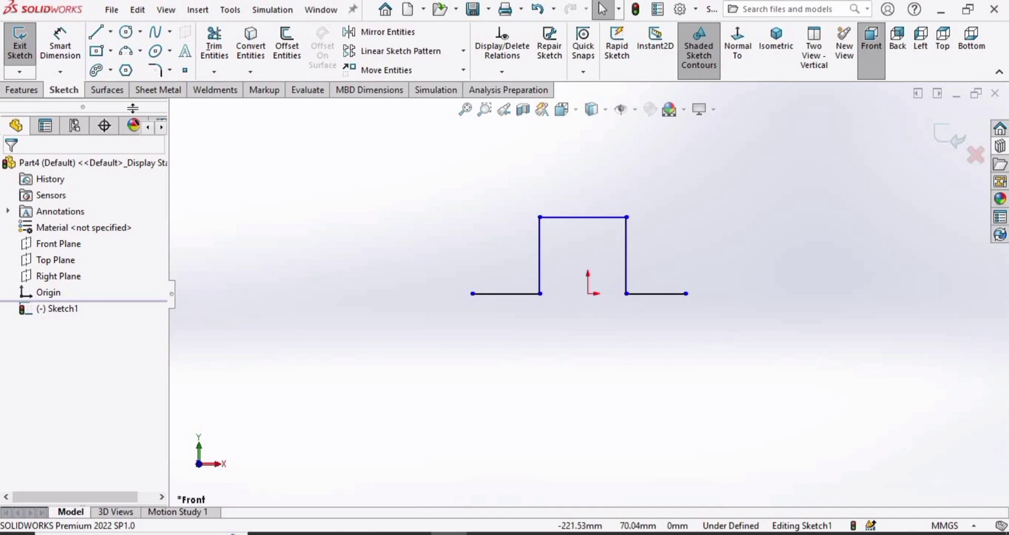
- Make the two lower horizontal flange lines of the profile collinear and equal in length
click(515, 296)
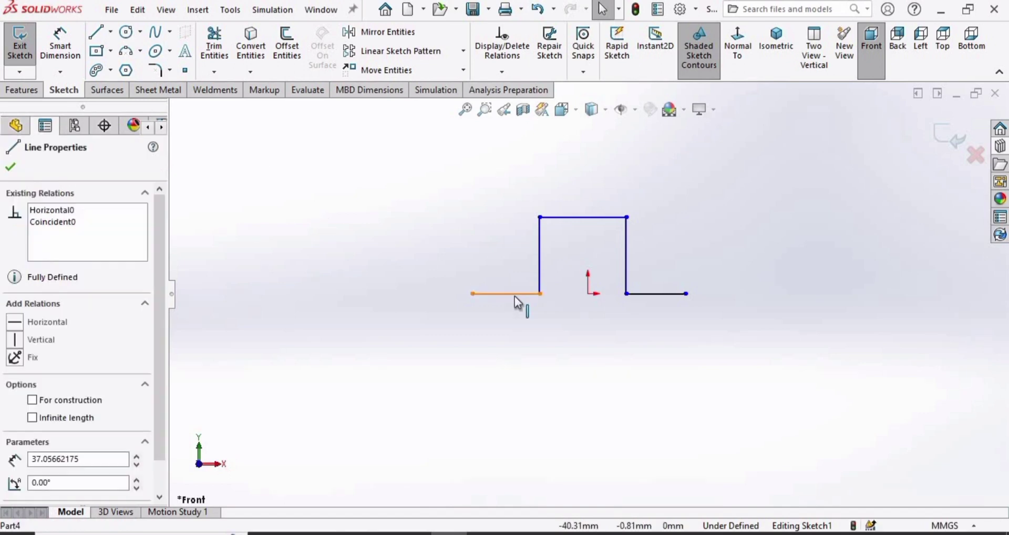
ctrl+click(665, 293)
drag(162, 342, 157, 415)
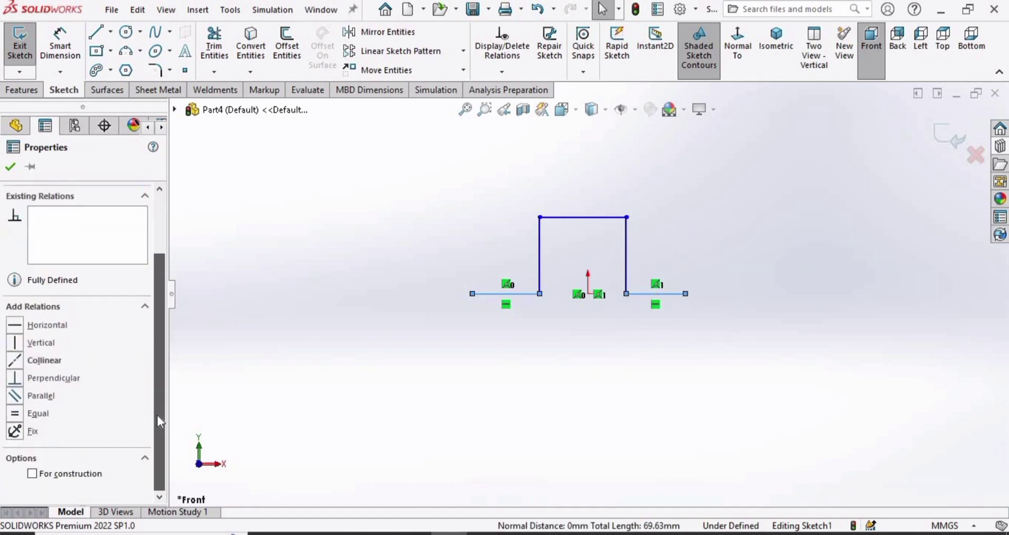
click(58, 363)
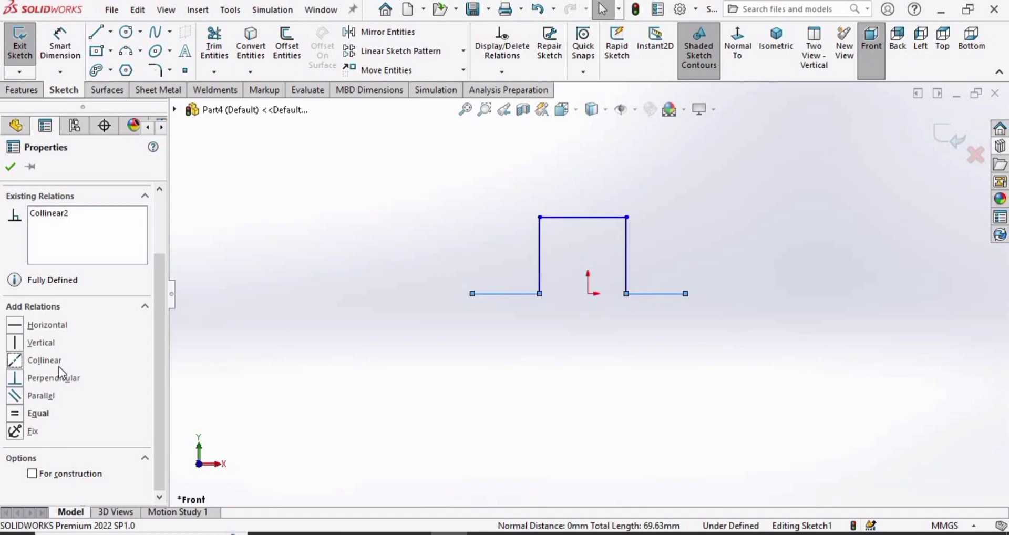
click(35, 414)
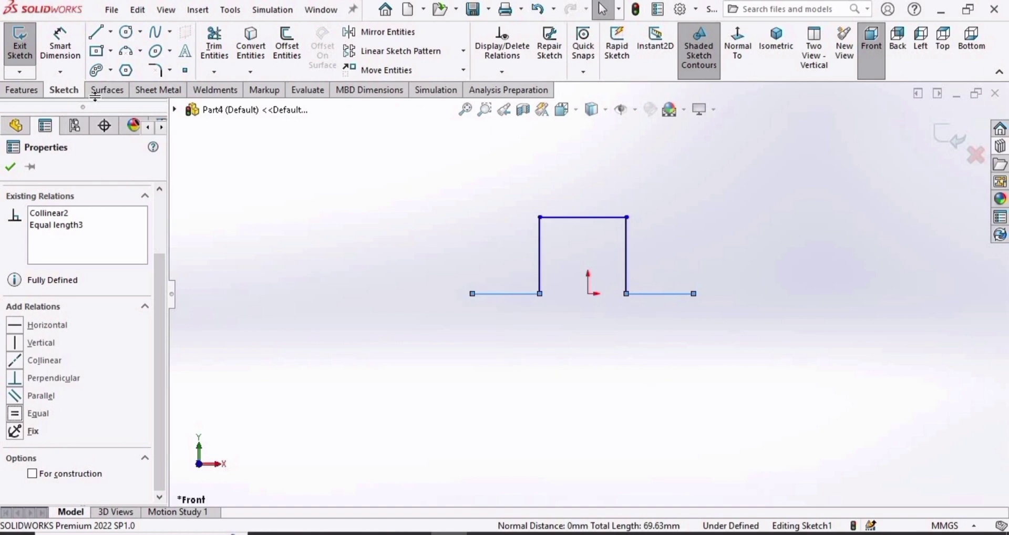
- Dimension the left lower flange line of the profile at 20 mm
click(60, 45)
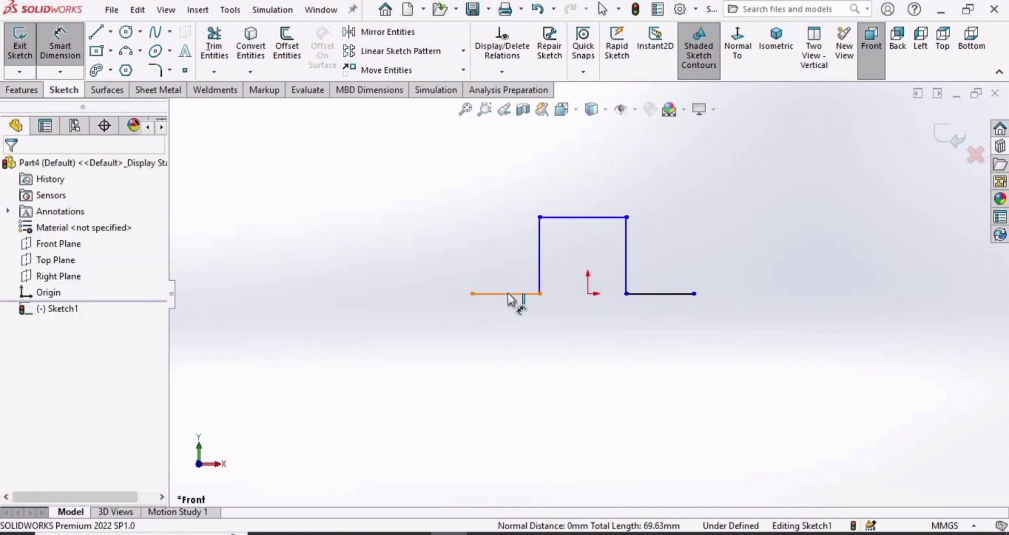
click(508, 294)
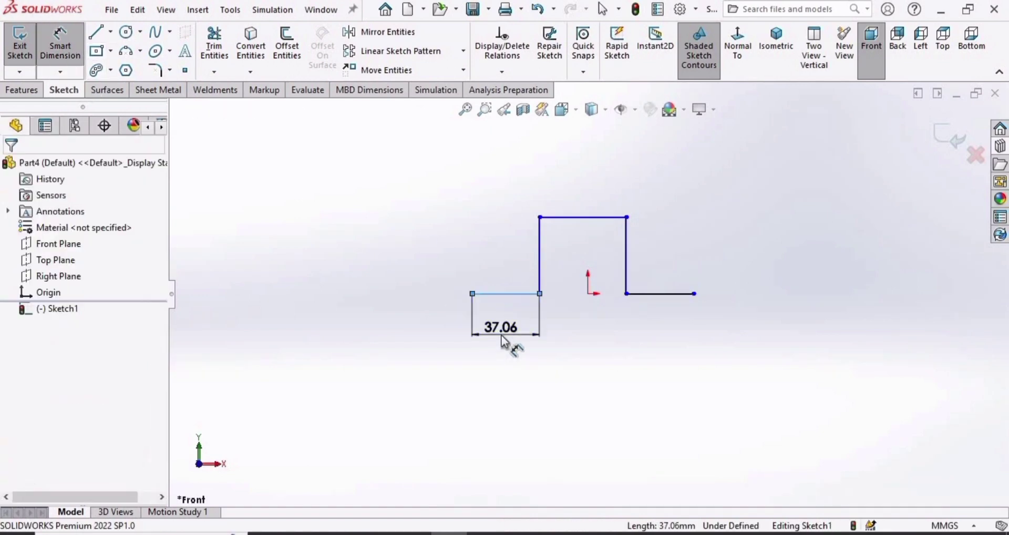
click(502, 335)
text(20)
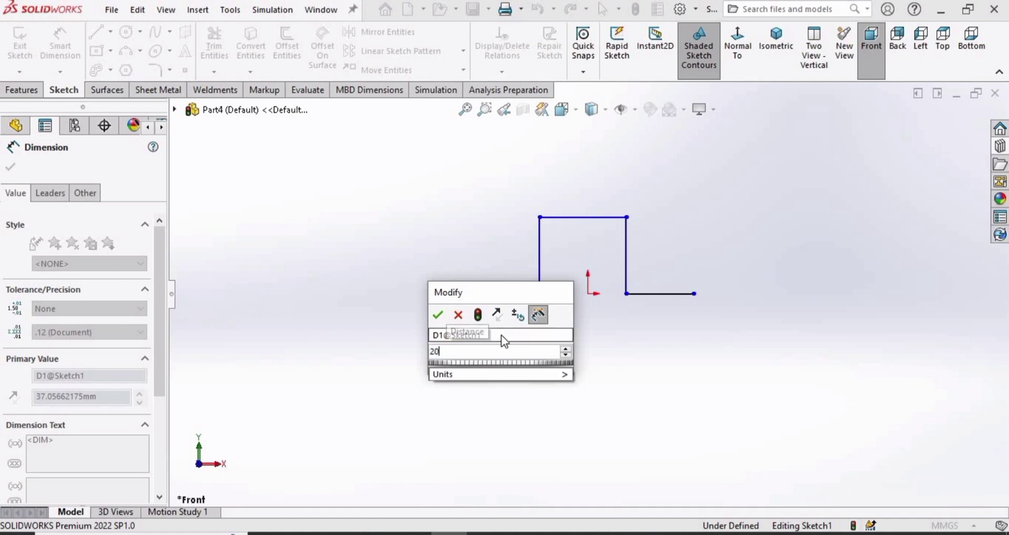
key(Return)
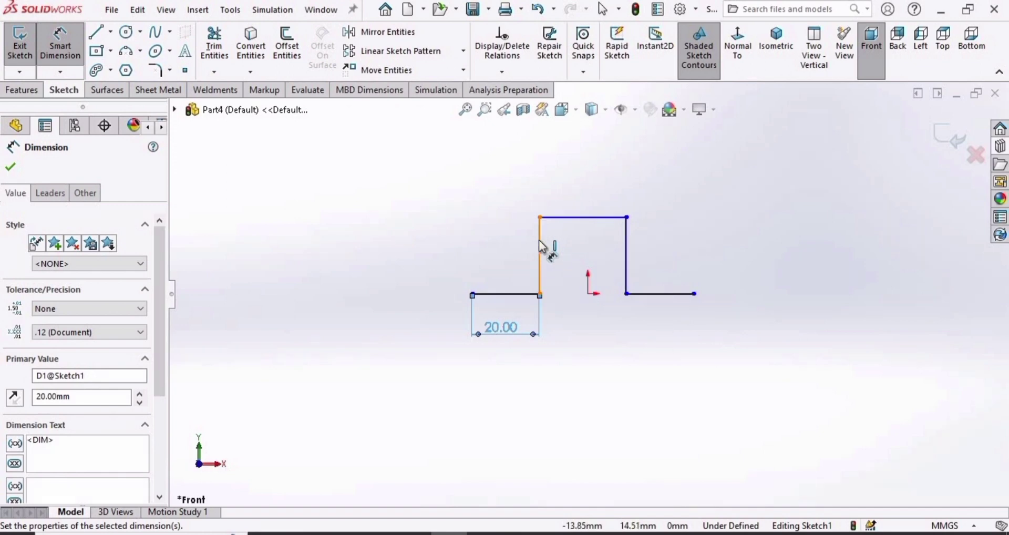
- Dimension the profile's left vertical line at 30 mm and its upper horizontal line at 80 mm
click(543, 245)
click(418, 255)
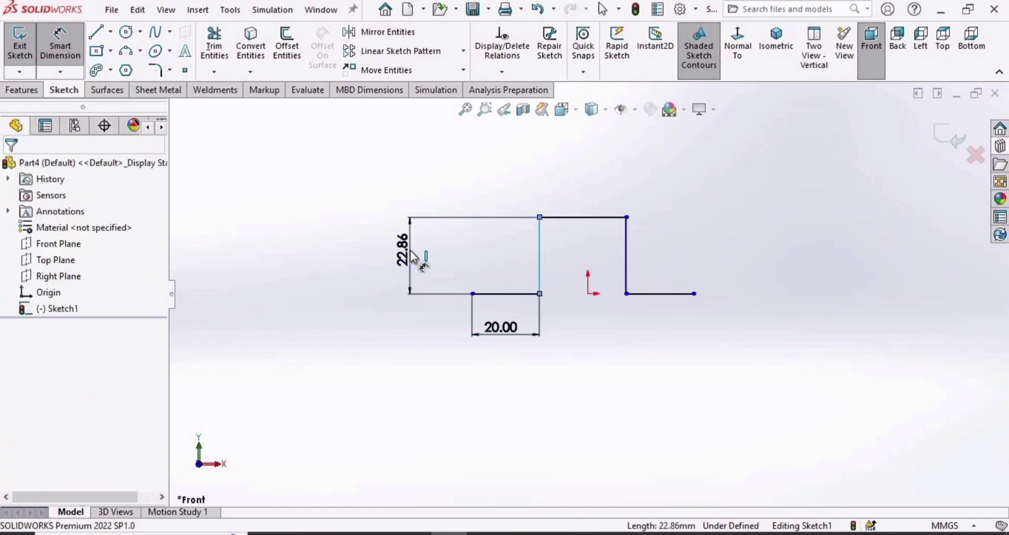
text(30)
key(Return)
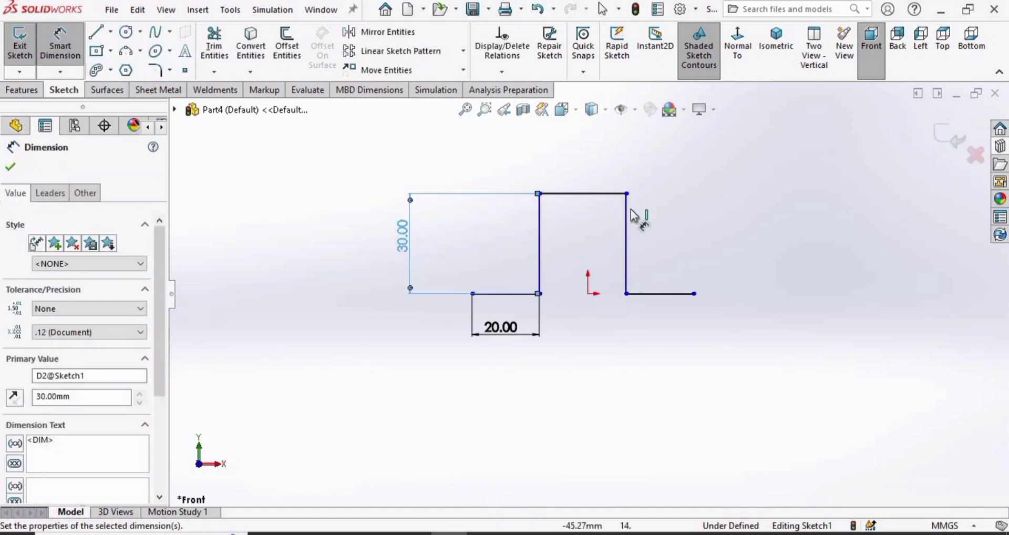
click(589, 188)
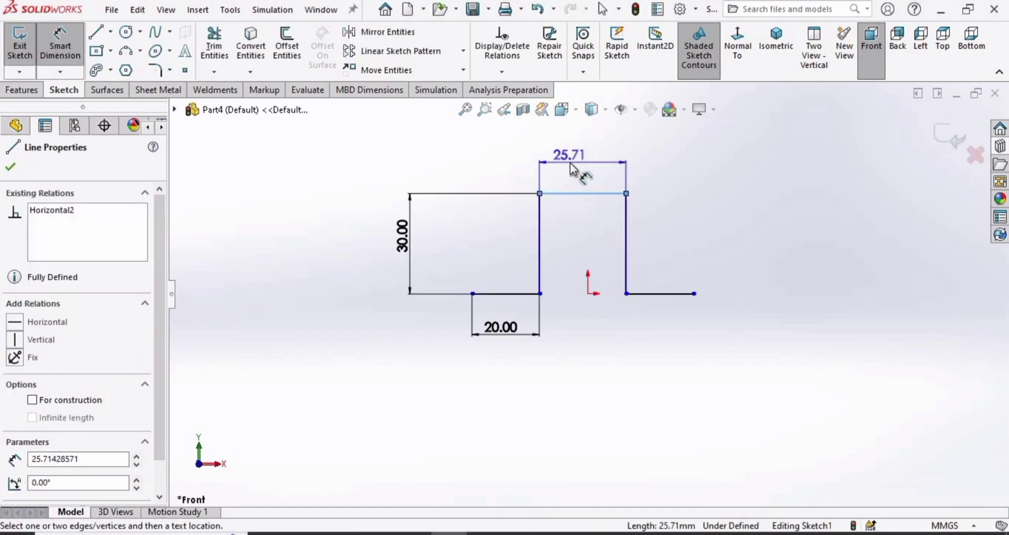
click(571, 169)
text(80)
key(Return)
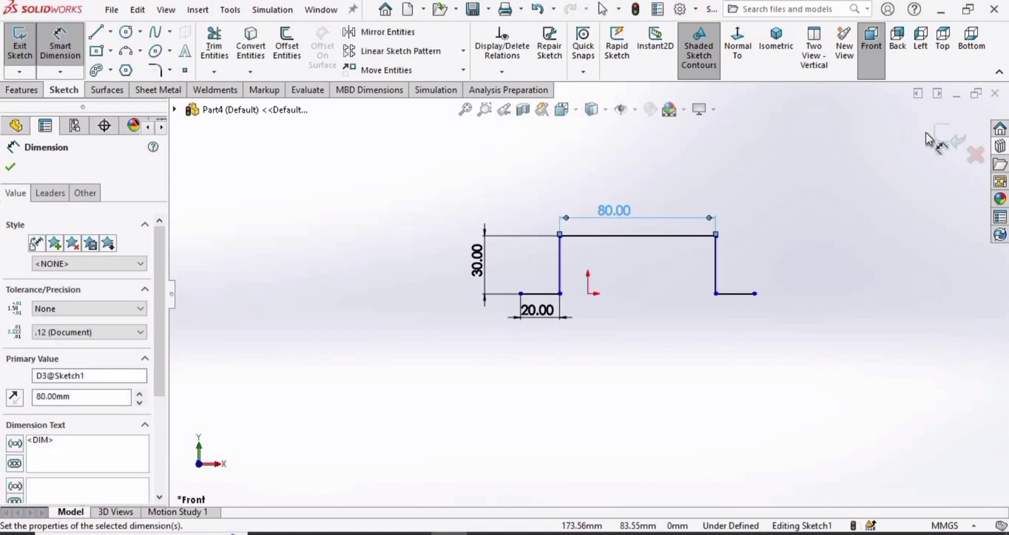
right_click(76, 93)
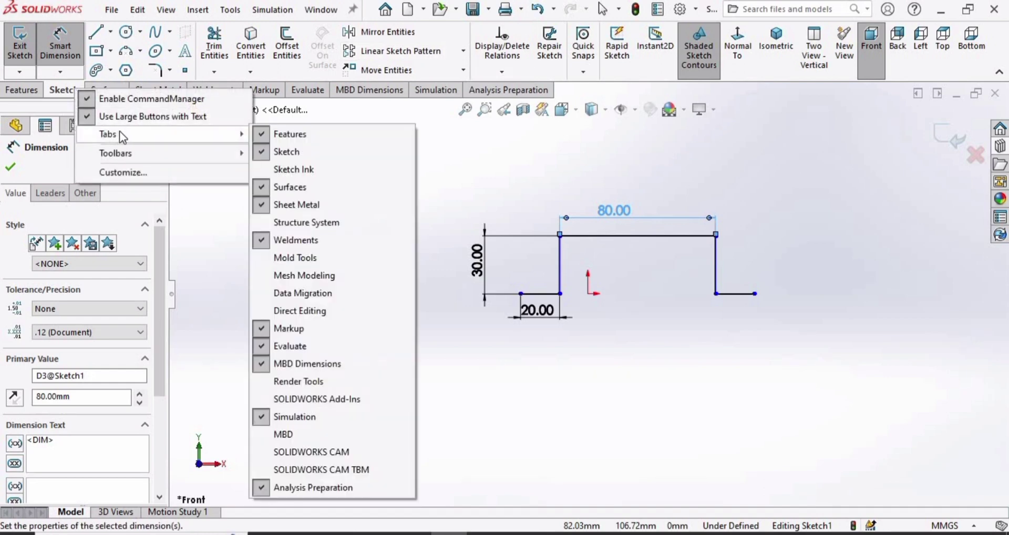
mouse_move(238, 137)
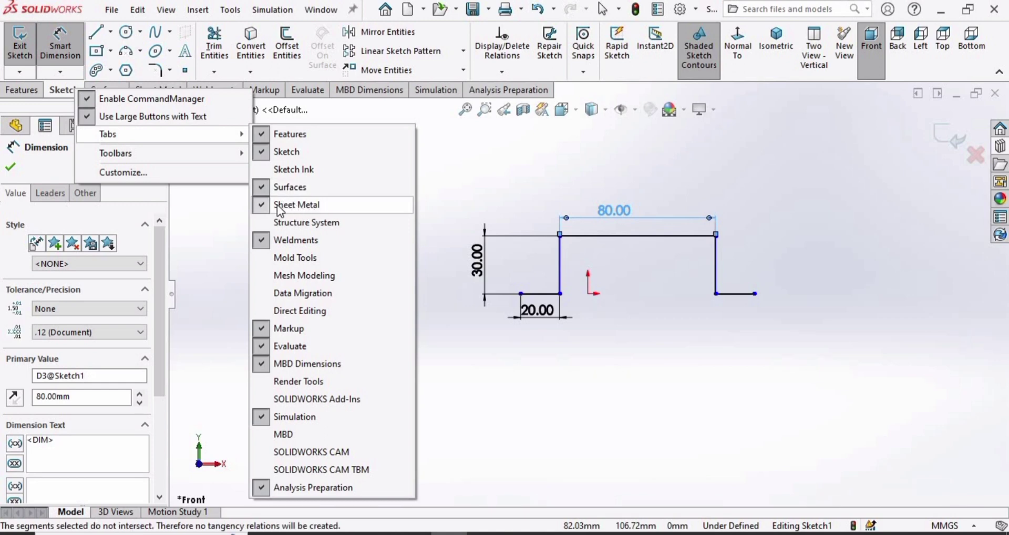
click(228, 217)
- Start a sheet metal Base Flange from the hat-shaped profile with a Blind depth of 110 mm
click(168, 90)
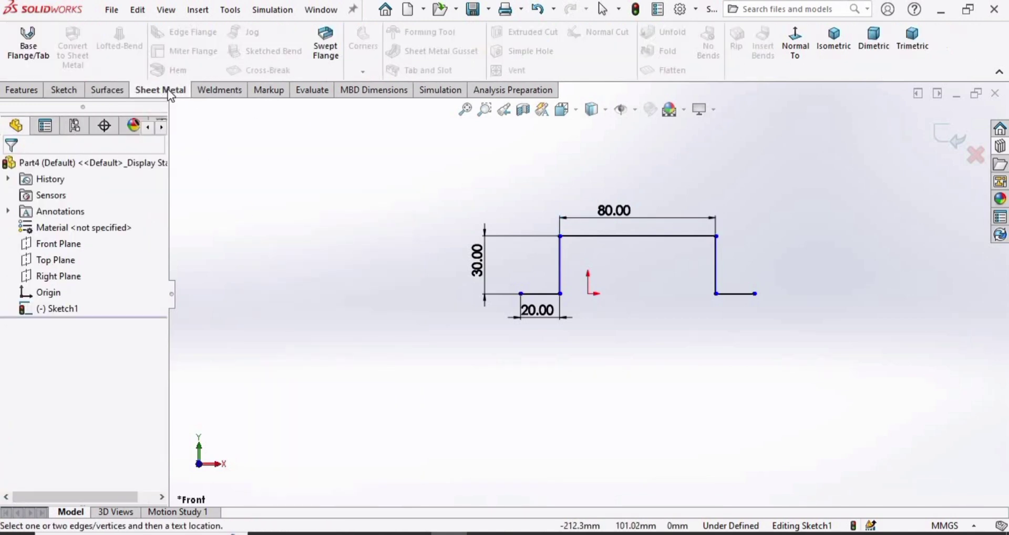
click(29, 50)
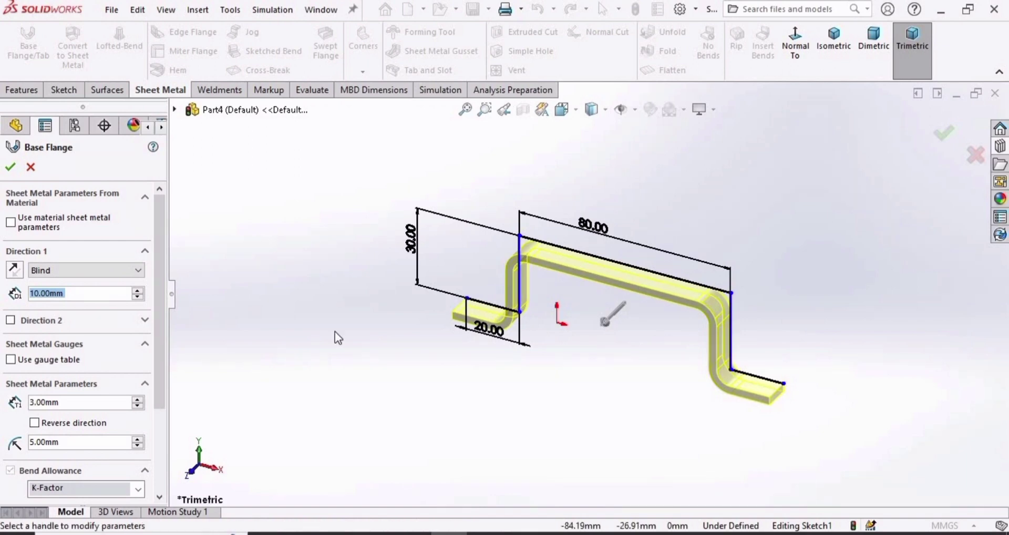
click(100, 270)
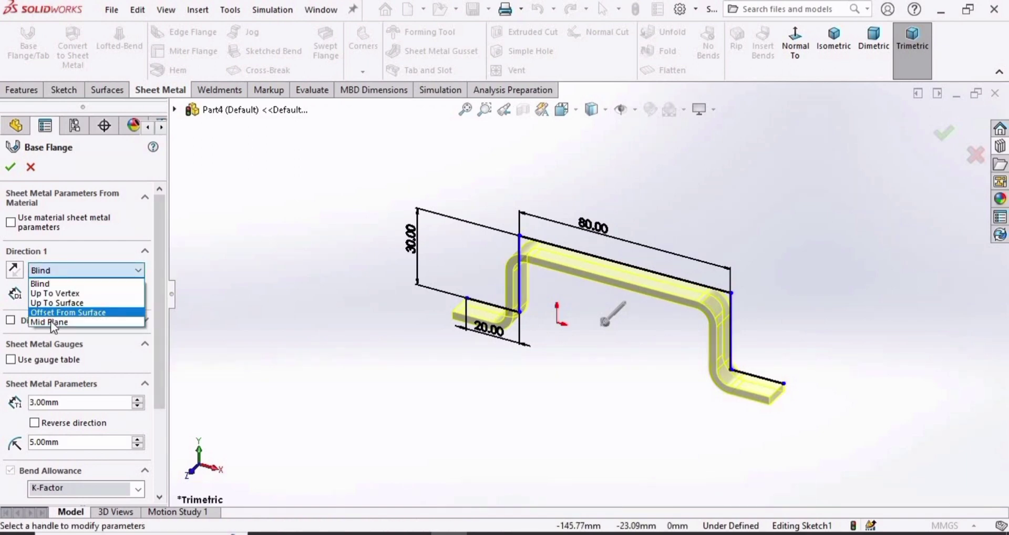
click(87, 284)
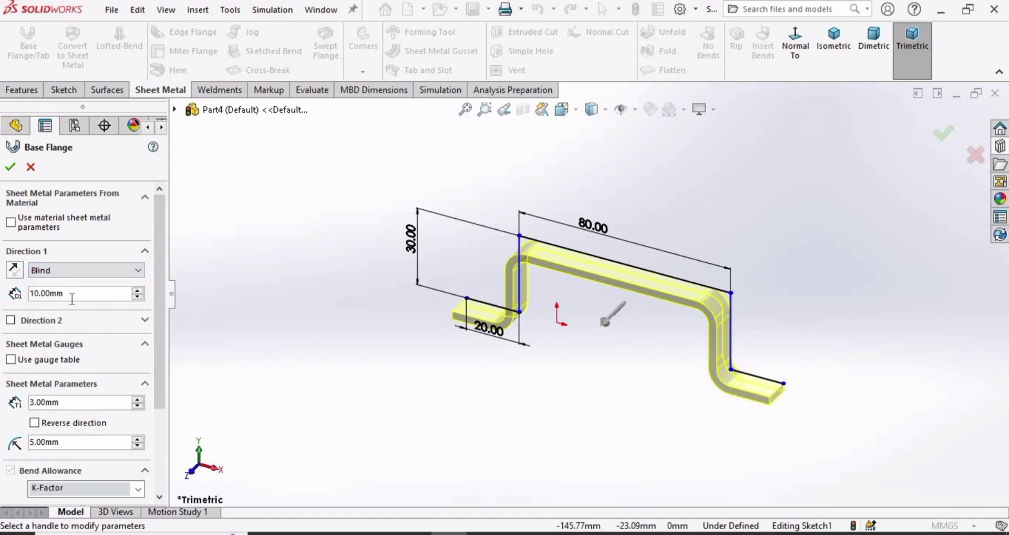
drag(72, 298, 18, 298)
text(110)
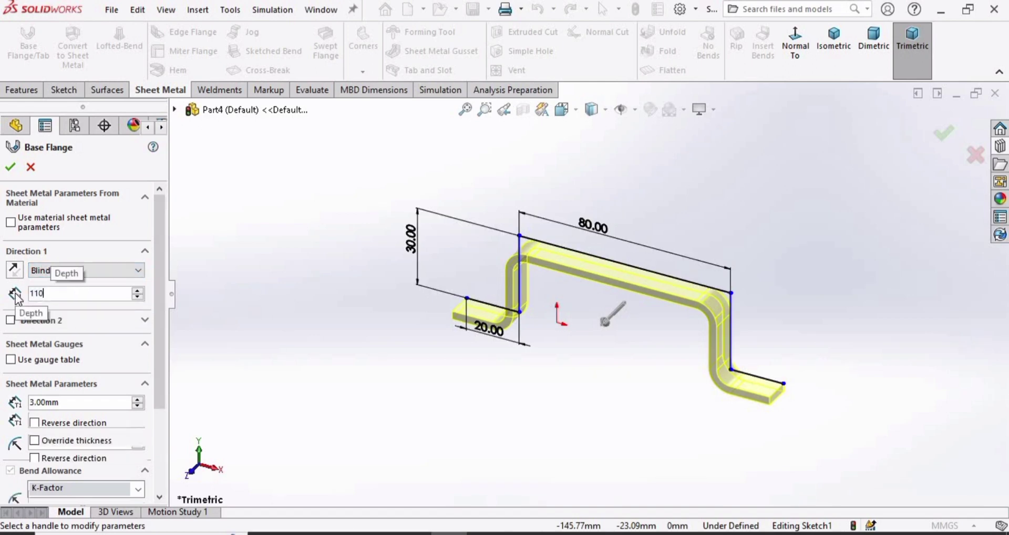
key(Return)
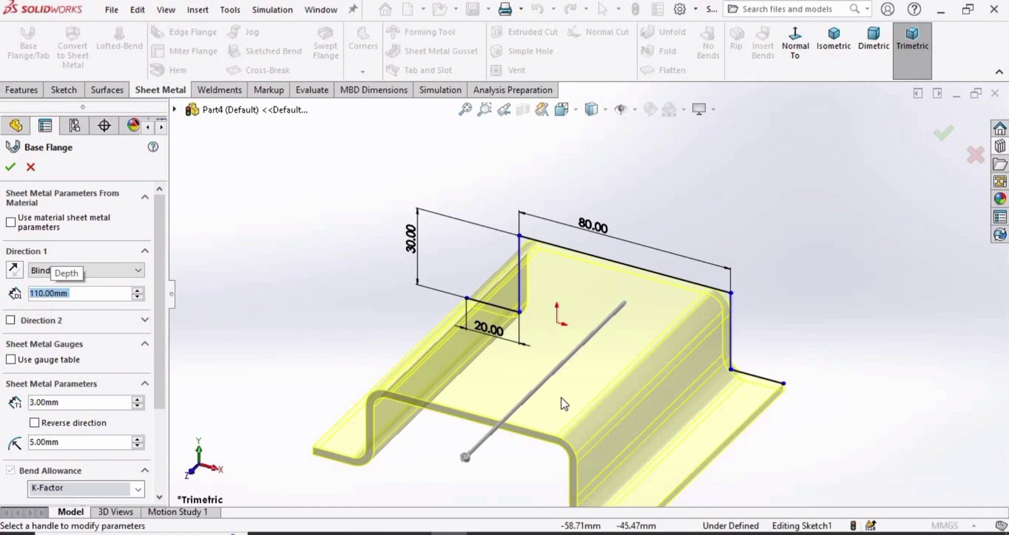
- Set the base flange's bend radius to 10 mm, leaving the sheet thickness at 3 mm
scroll(559, 399, up, 2)
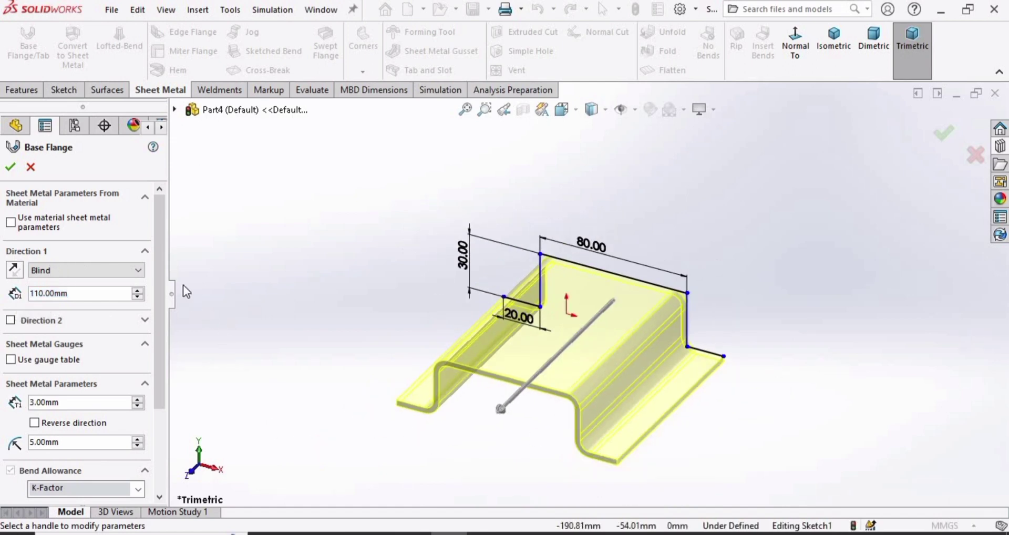
drag(162, 256, 141, 320)
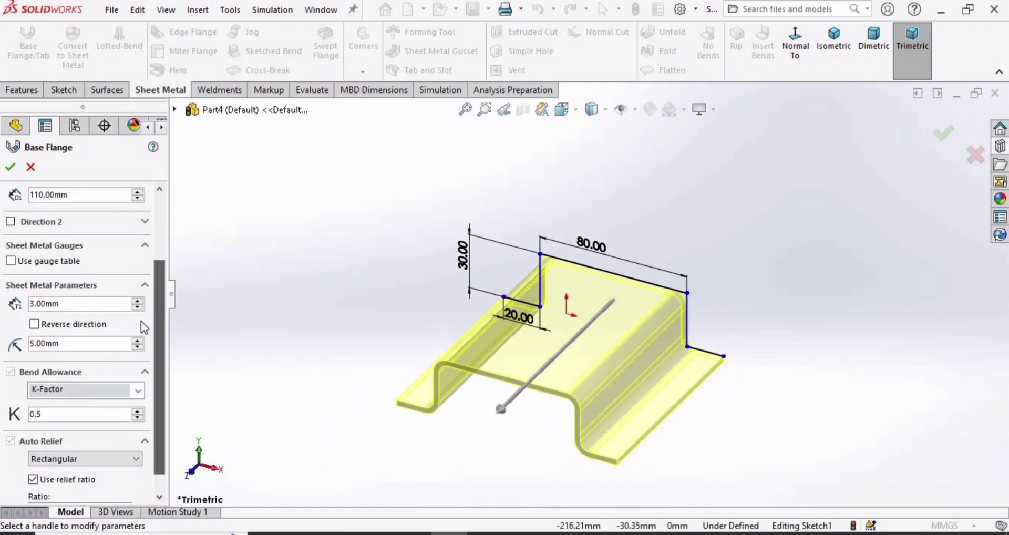
double_click(67, 304)
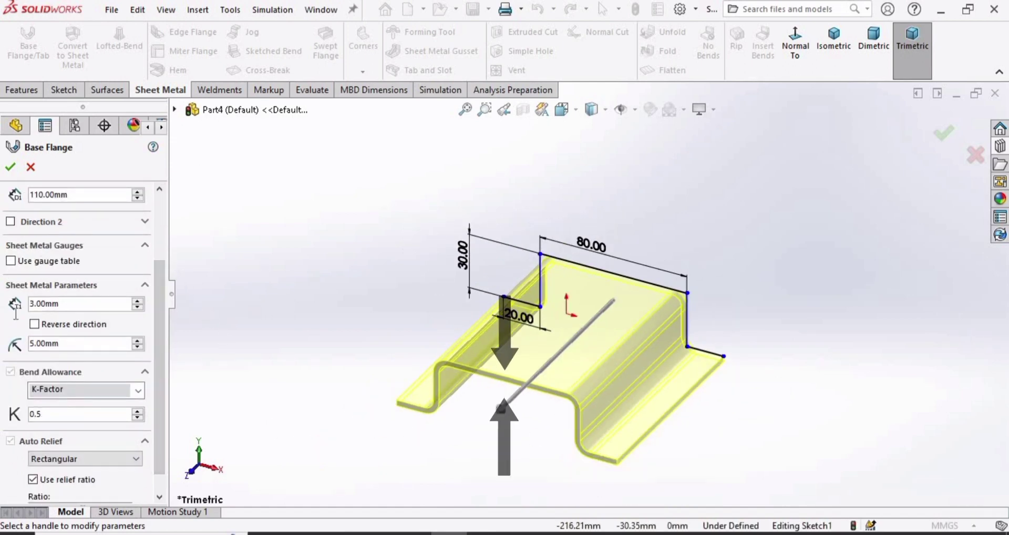
double_click(68, 344)
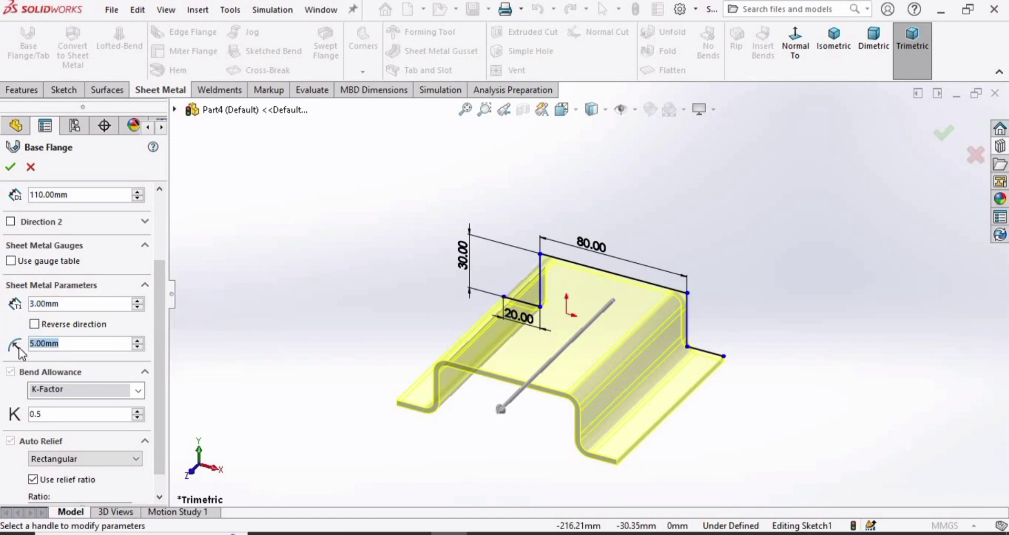
text(10)
key(Return)
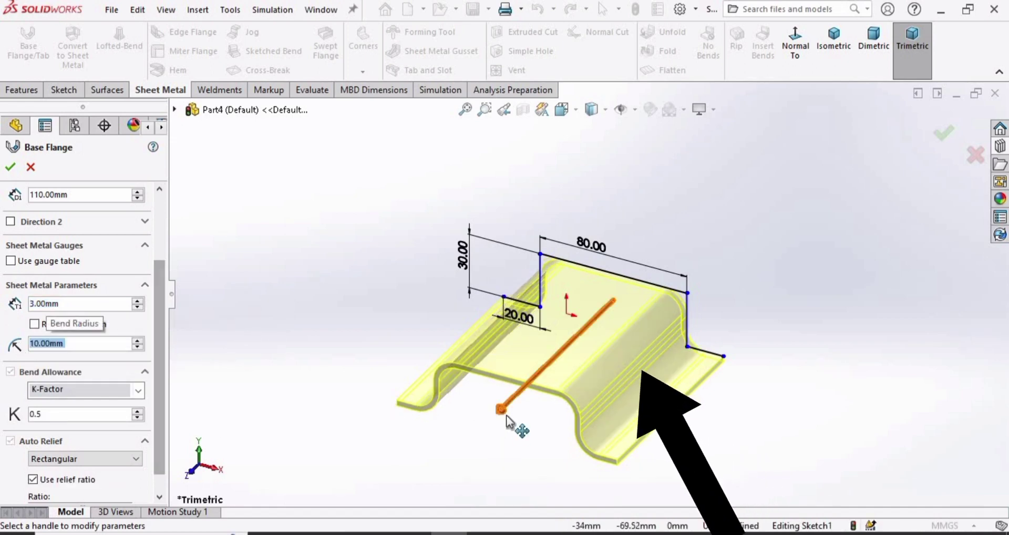
- Set the base flange's bend radius to 5 mm and finish the flange
scroll(506, 415, down, 2)
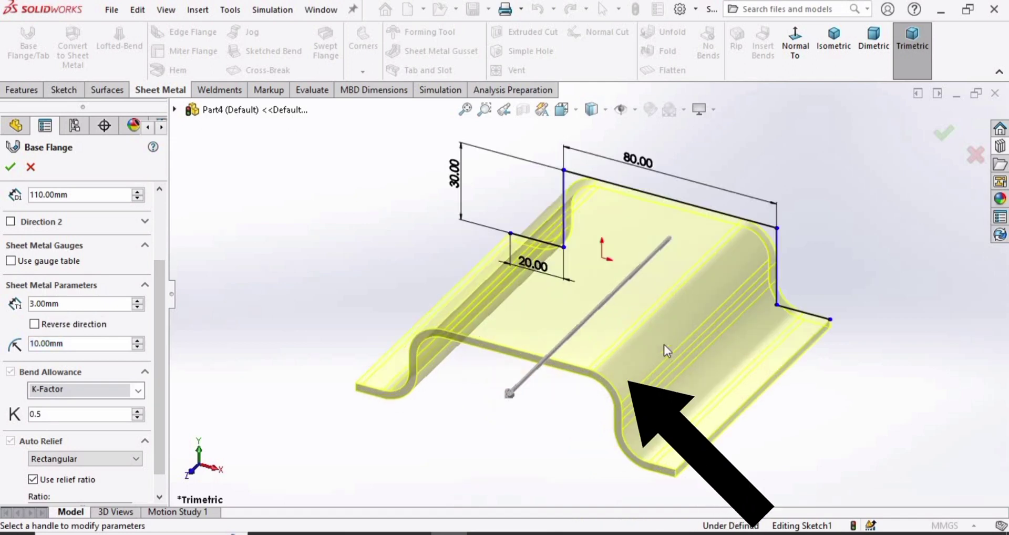
double_click(73, 343)
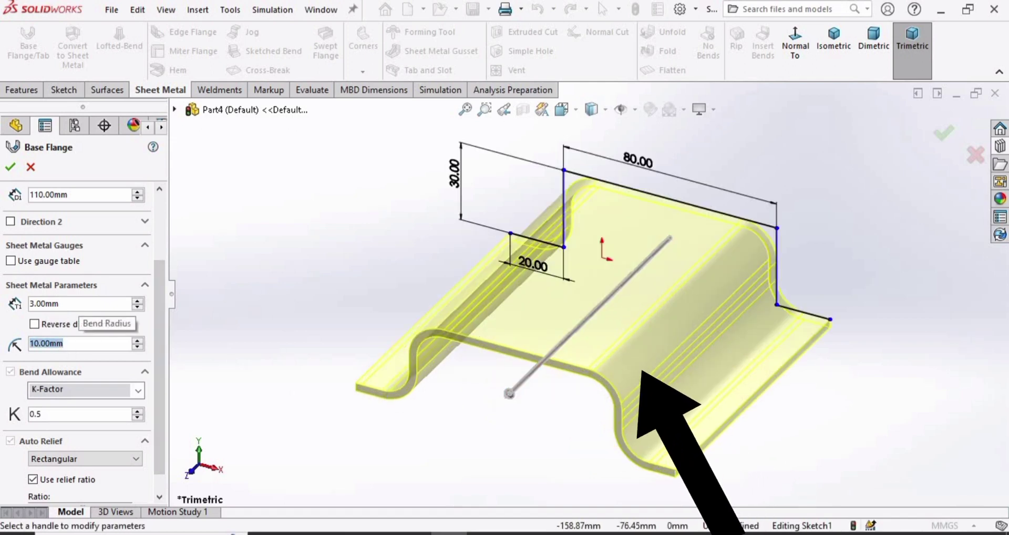
text(5)
key(Return)
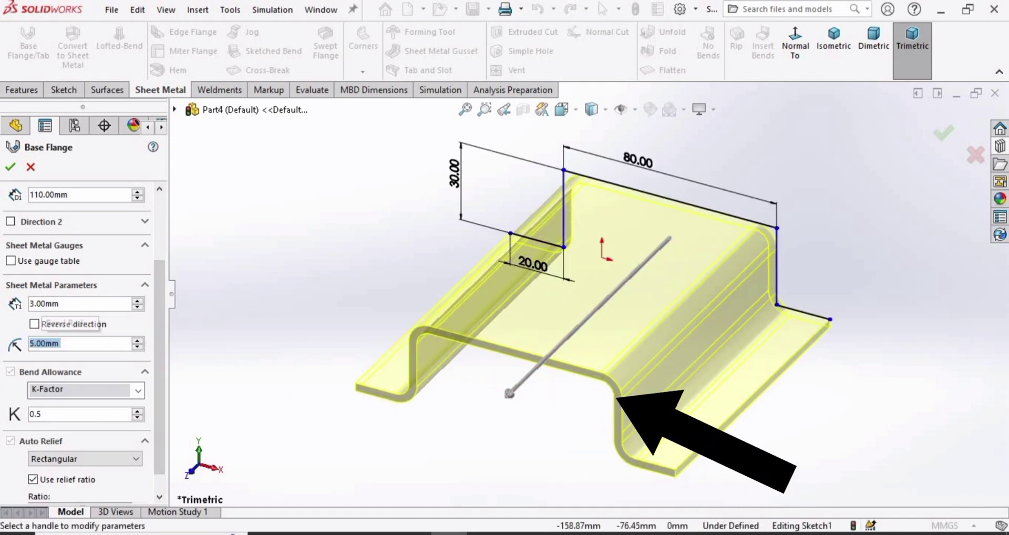
click(10, 169)
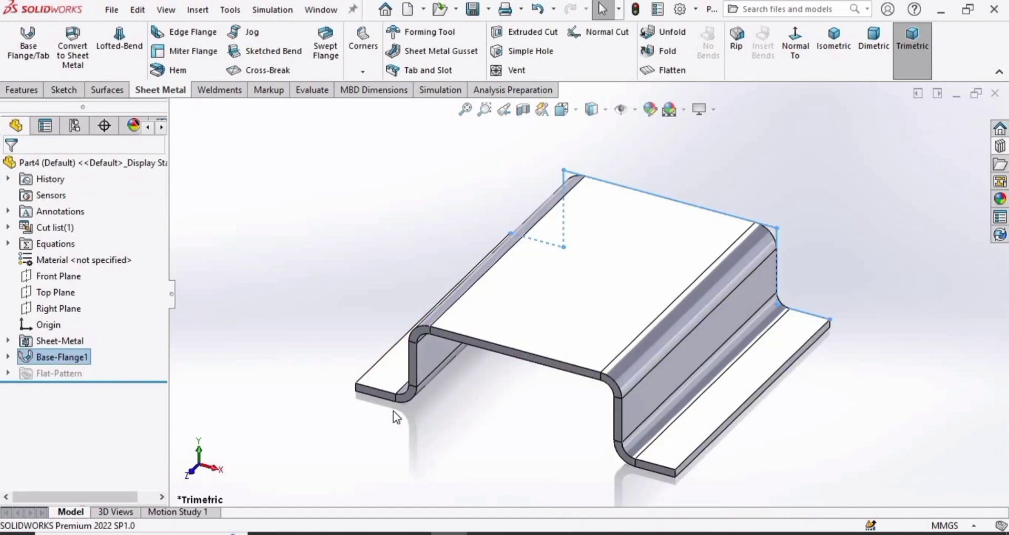
key(Escape)
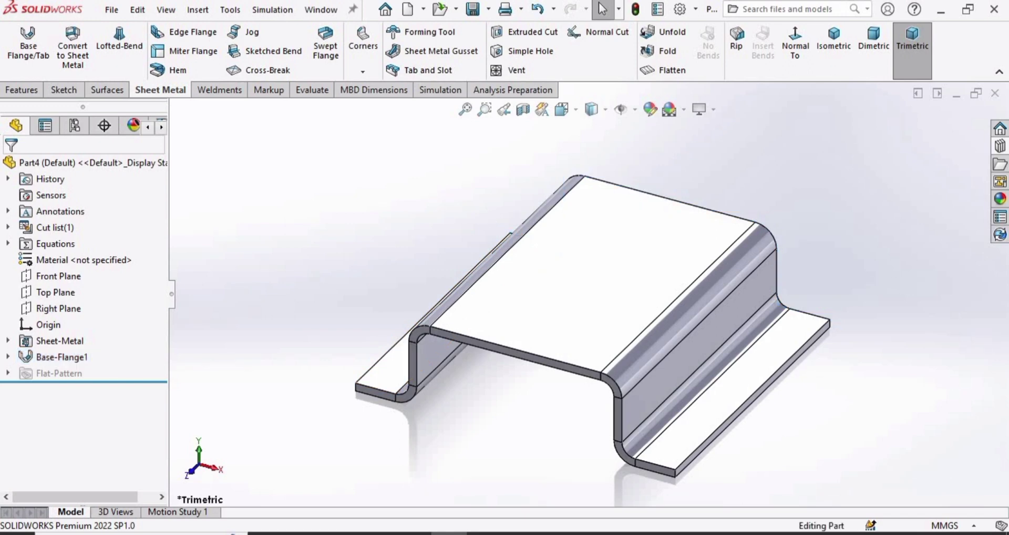
- Place the circular emboss forming tool from the Design Library's embosses folder on the flange's upper face and flip the tool
click(1001, 147)
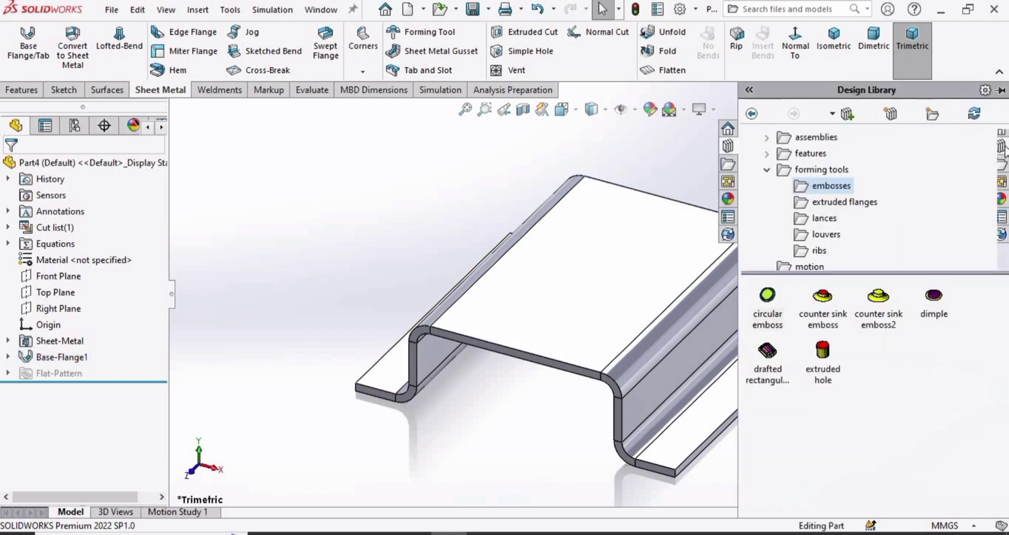
click(750, 170)
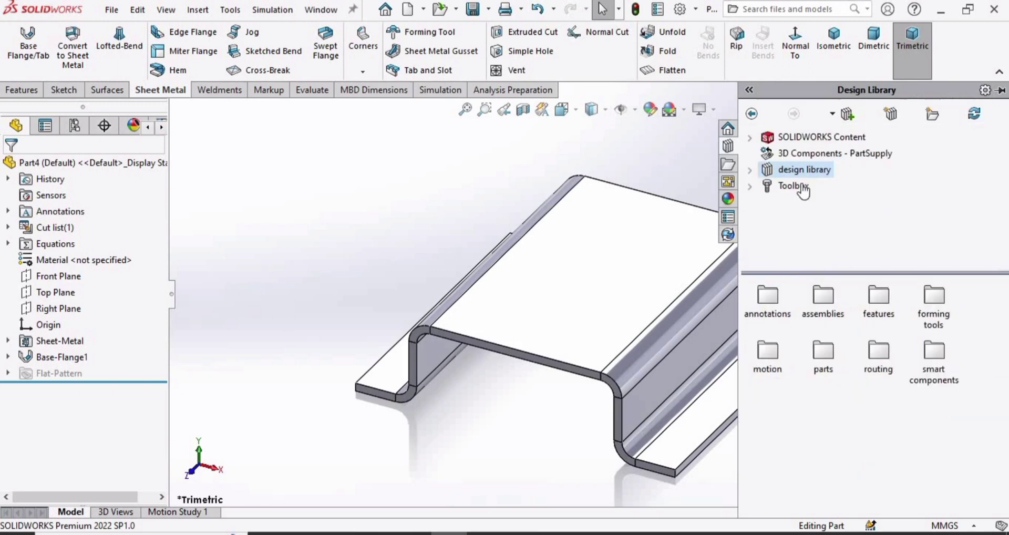
click(752, 169)
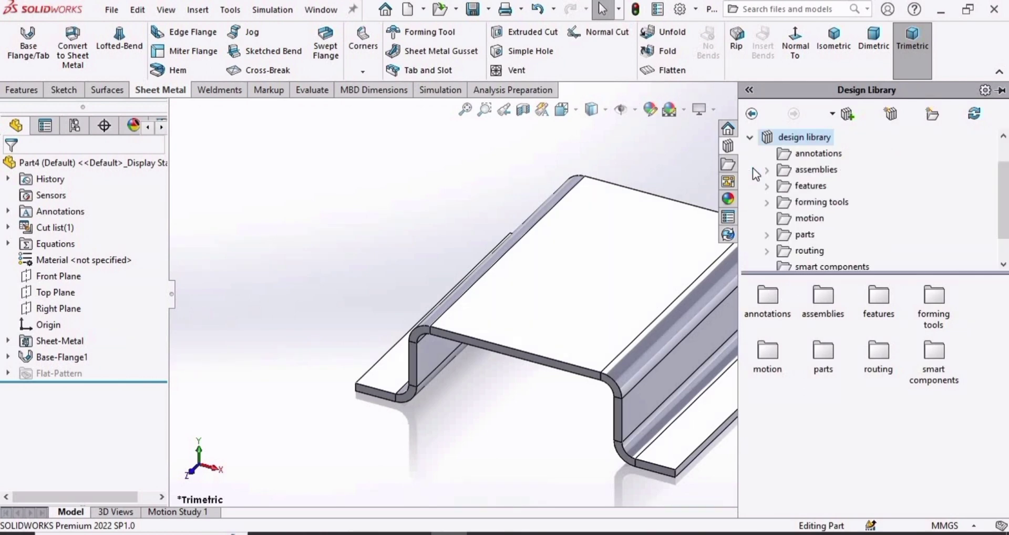
click(766, 204)
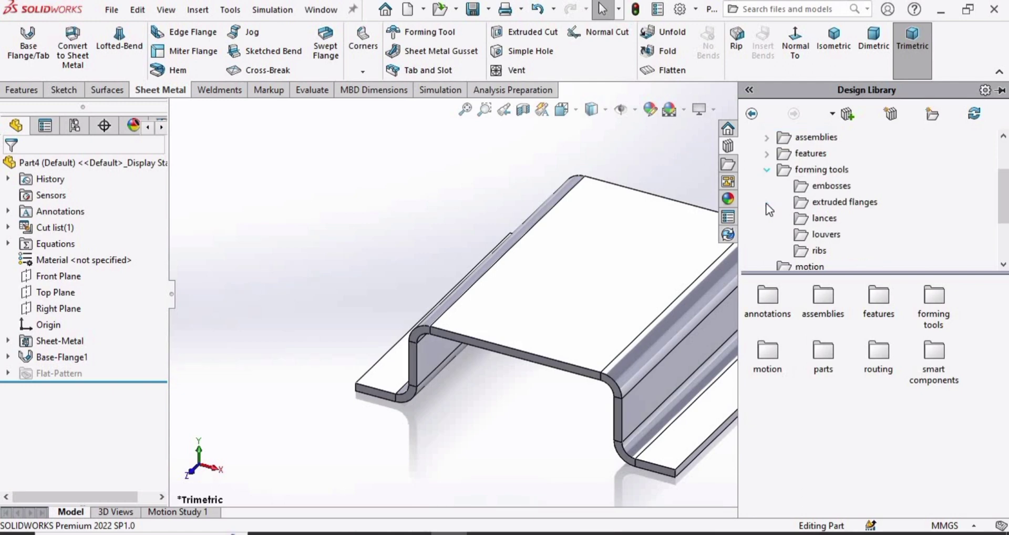
click(828, 188)
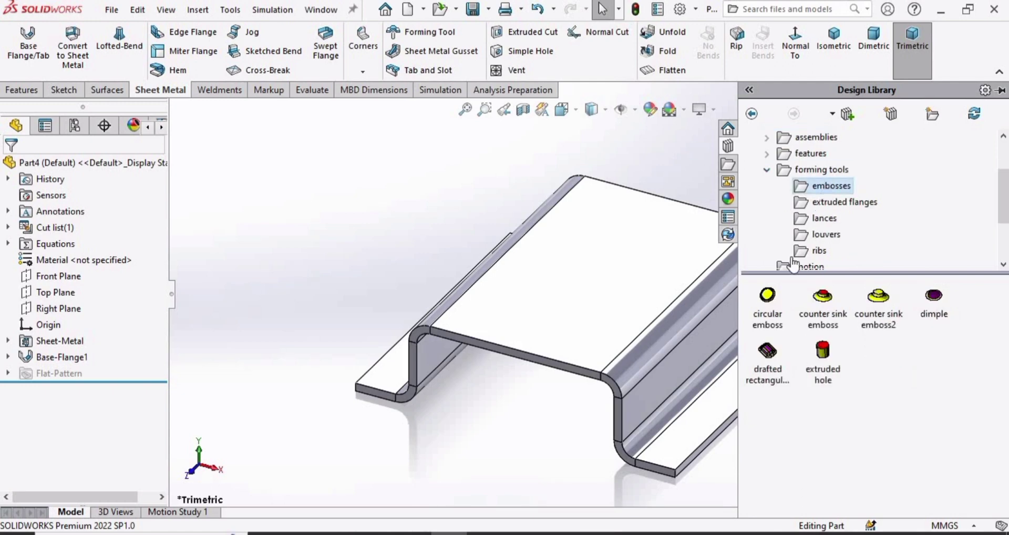
click(771, 302)
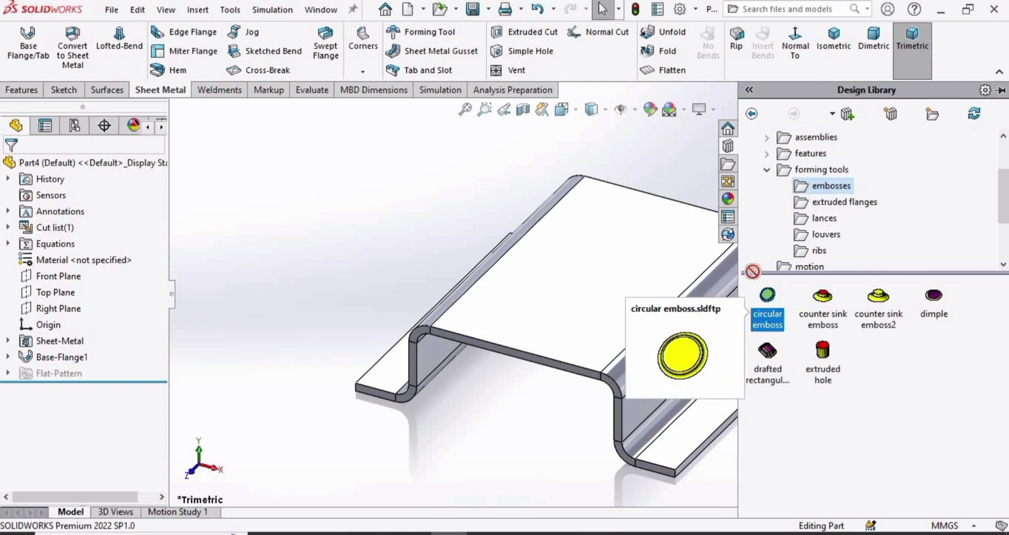
drag(752, 271, 609, 263)
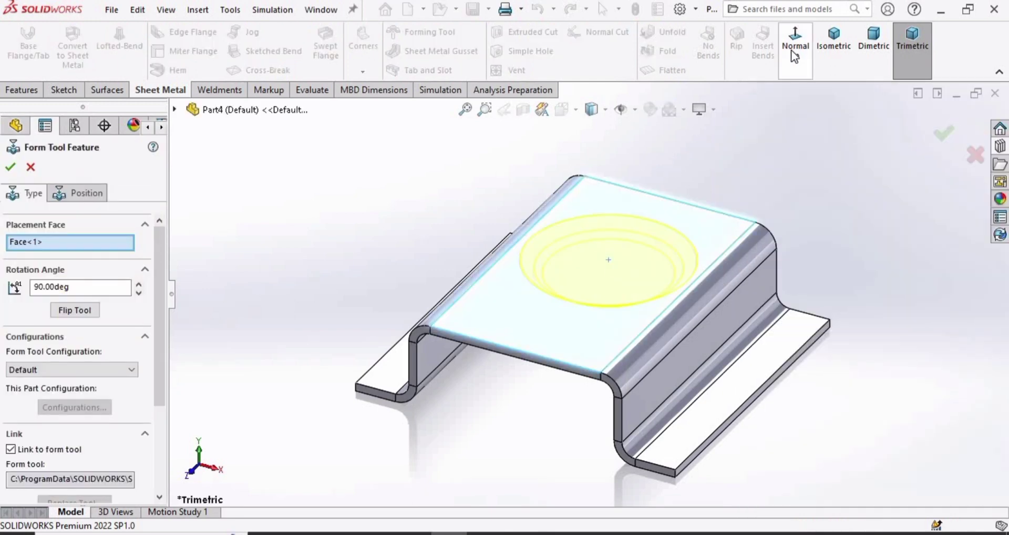
click(72, 310)
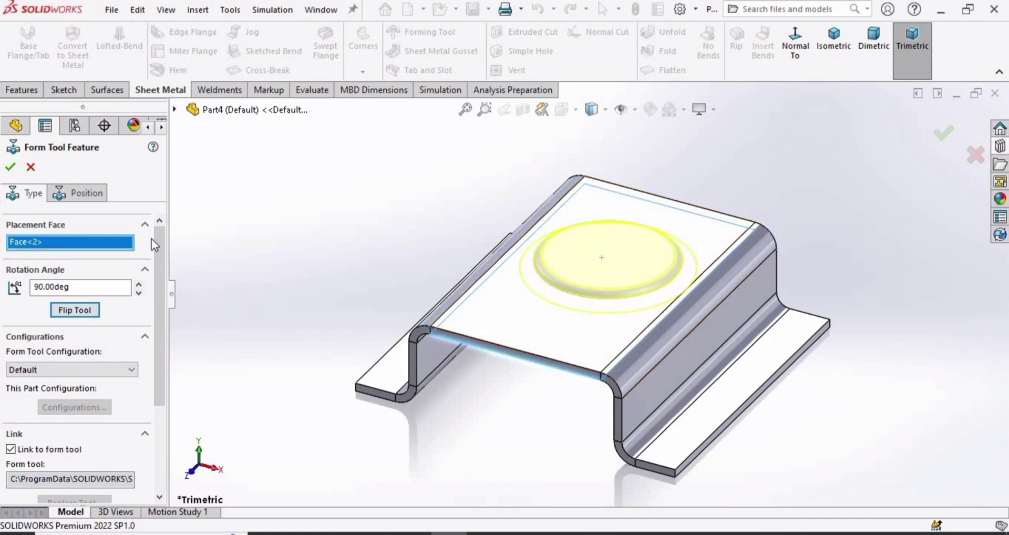
- In the emboss position sketch, draw a diagonal centerline between opposite corners of the flat upper face
click(73, 193)
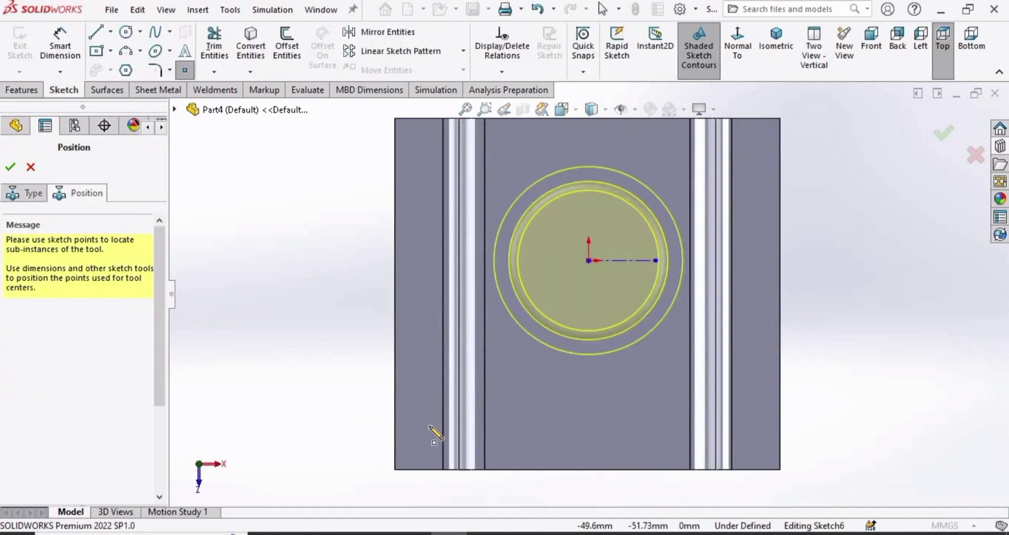
click(109, 33)
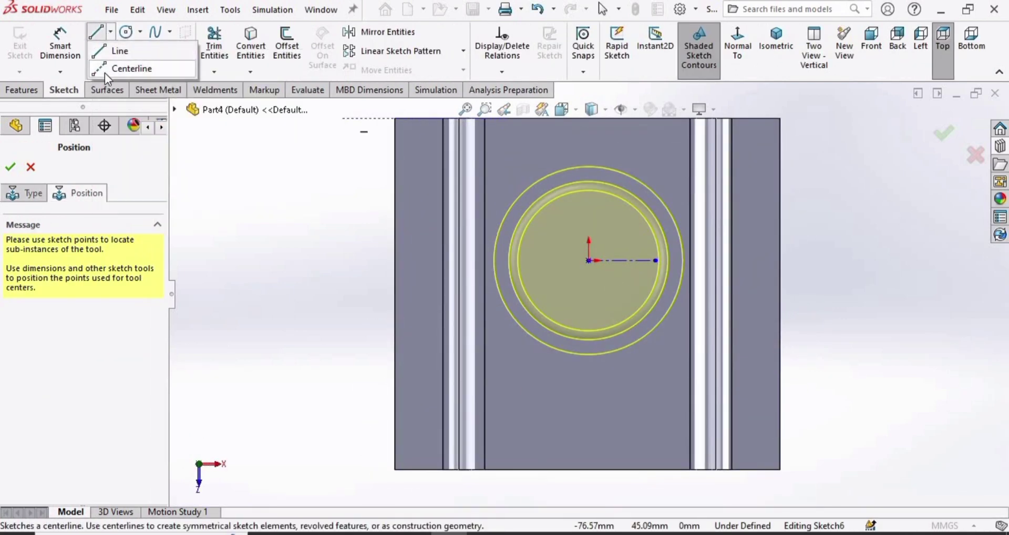
click(111, 69)
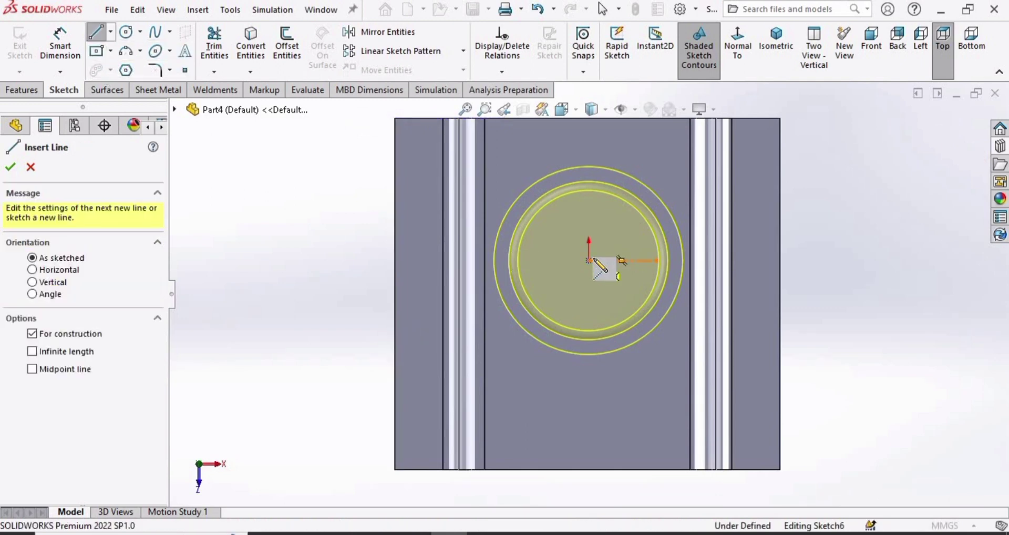
scroll(615, 265, up, 1)
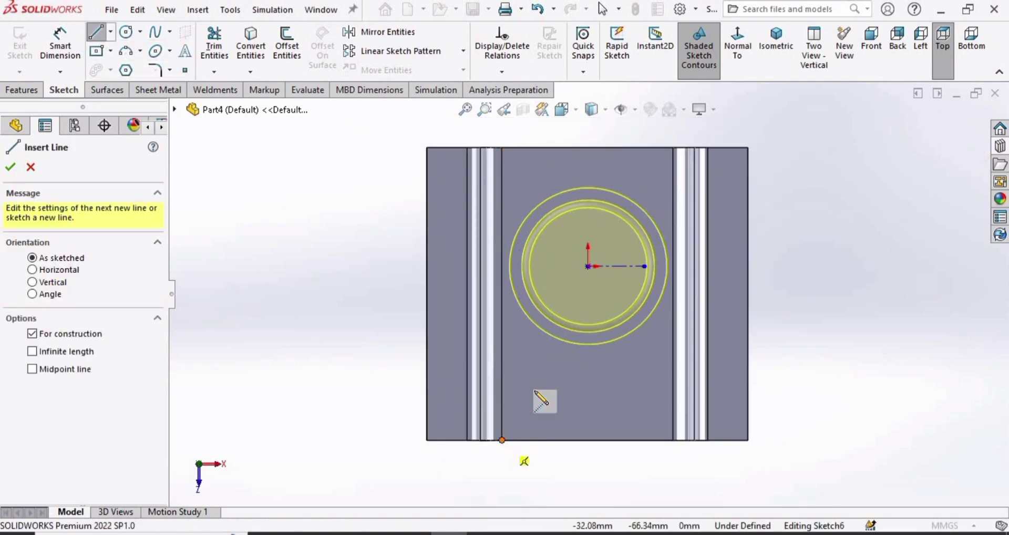
click(502, 439)
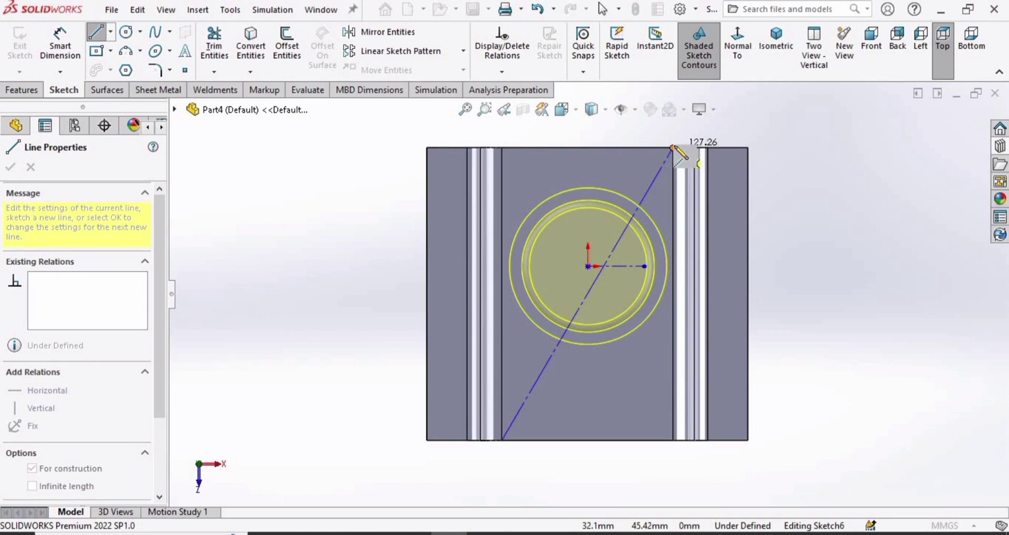
click(673, 147)
key(Escape)
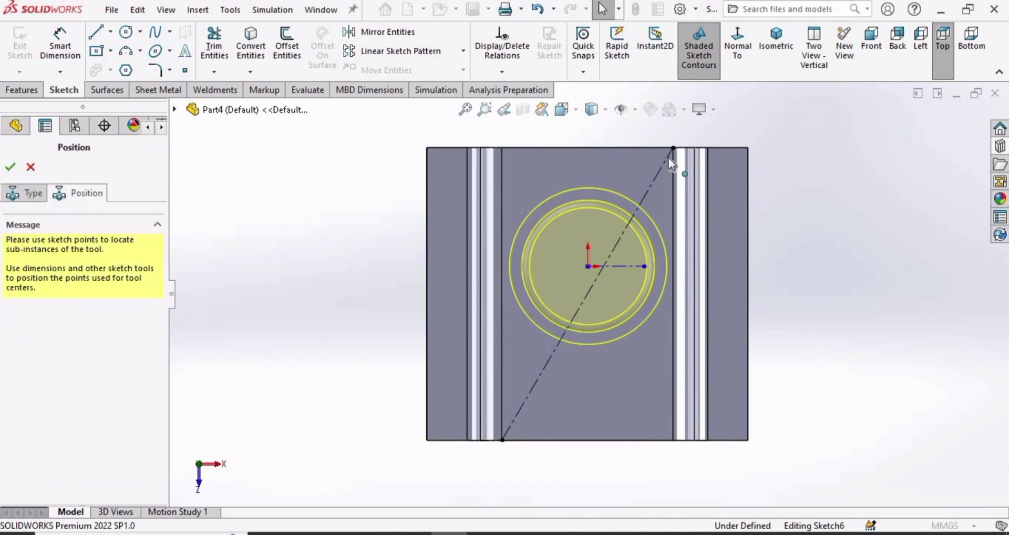
- Make the emboss's center point coincident with the diagonal centerline's midpoint and finish the form tool feature
click(586, 266)
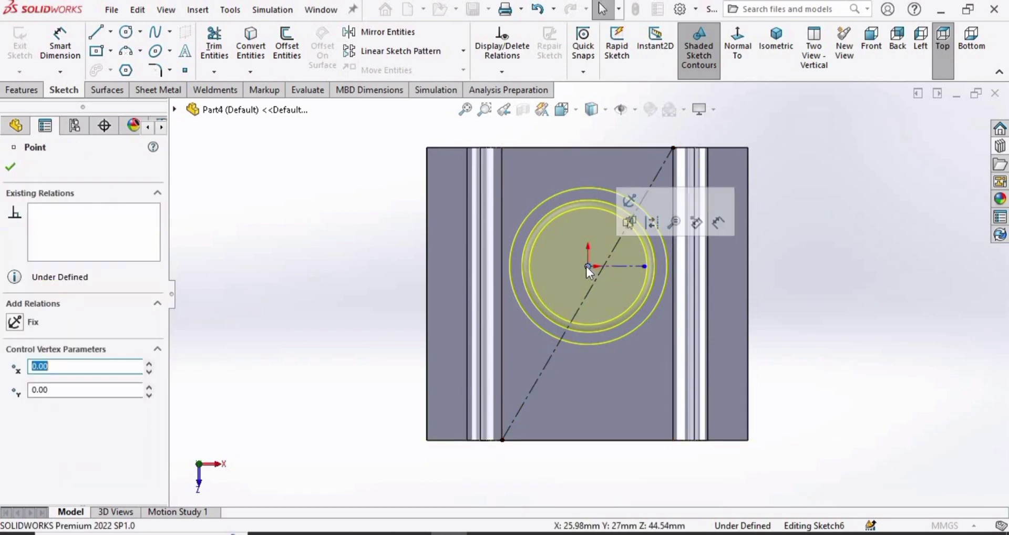
ctrl+click(587, 293)
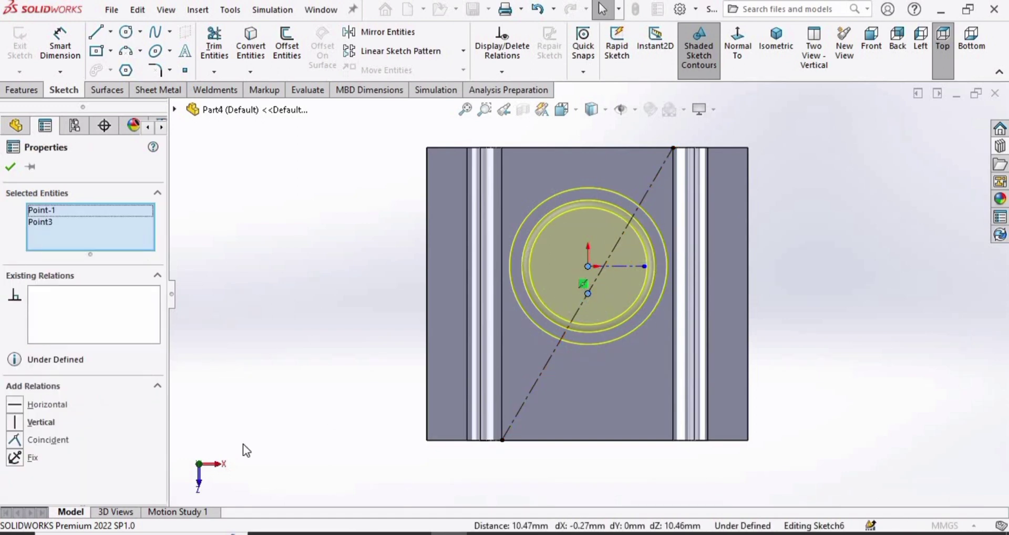
click(64, 442)
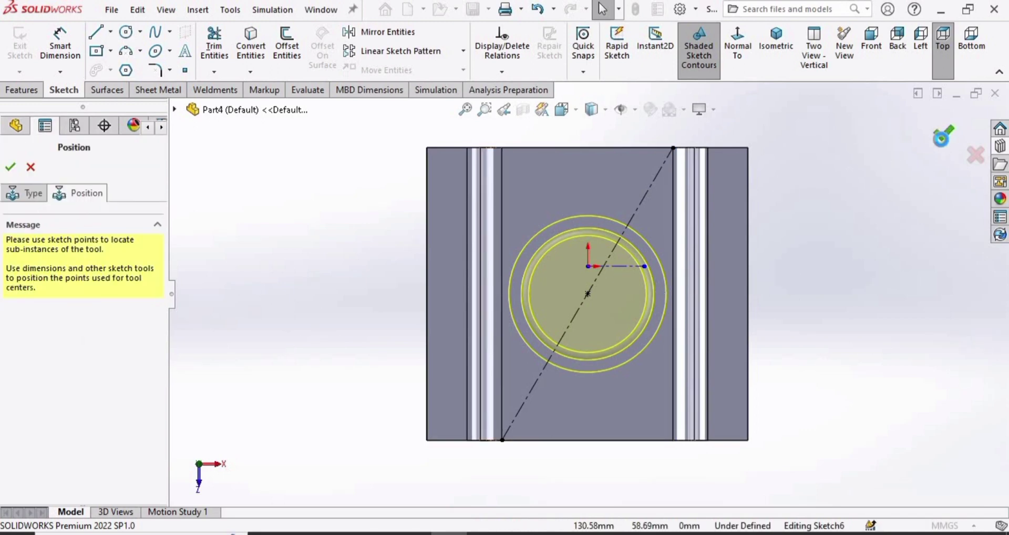
- Start a sketch on the emboss's flat circular face and draw a circle of about 18 mm radius from its center
middle_drag(624, 270, 482, 189)
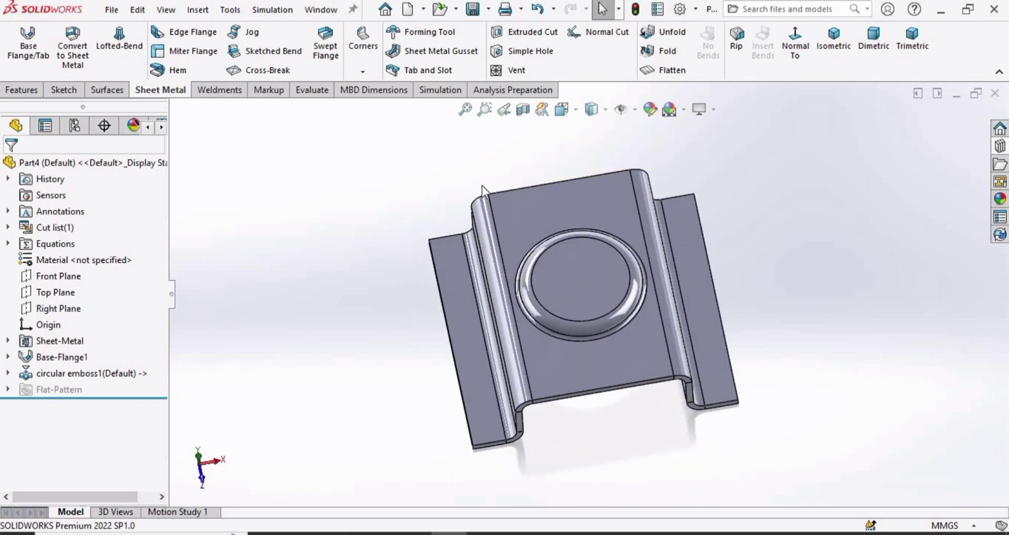
click(587, 294)
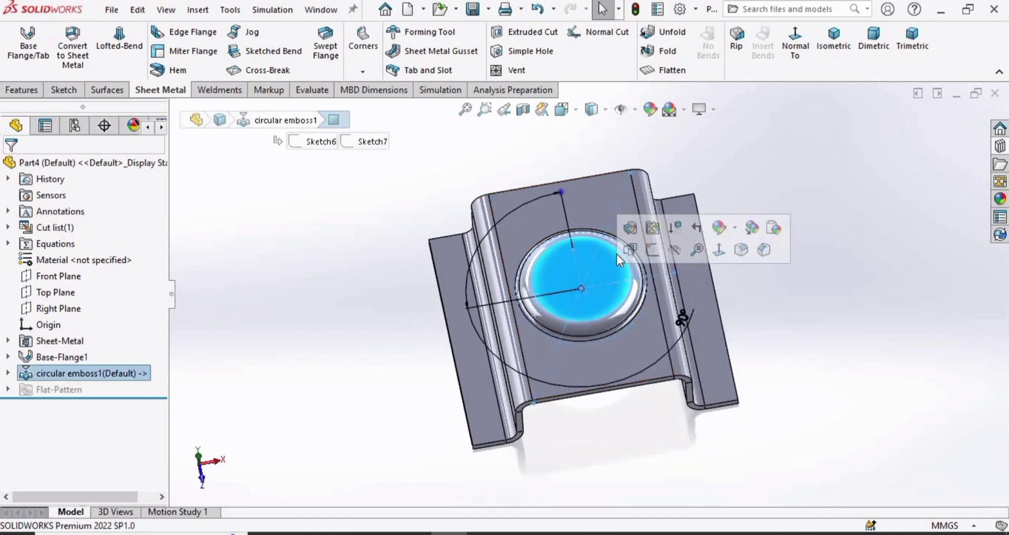
click(650, 251)
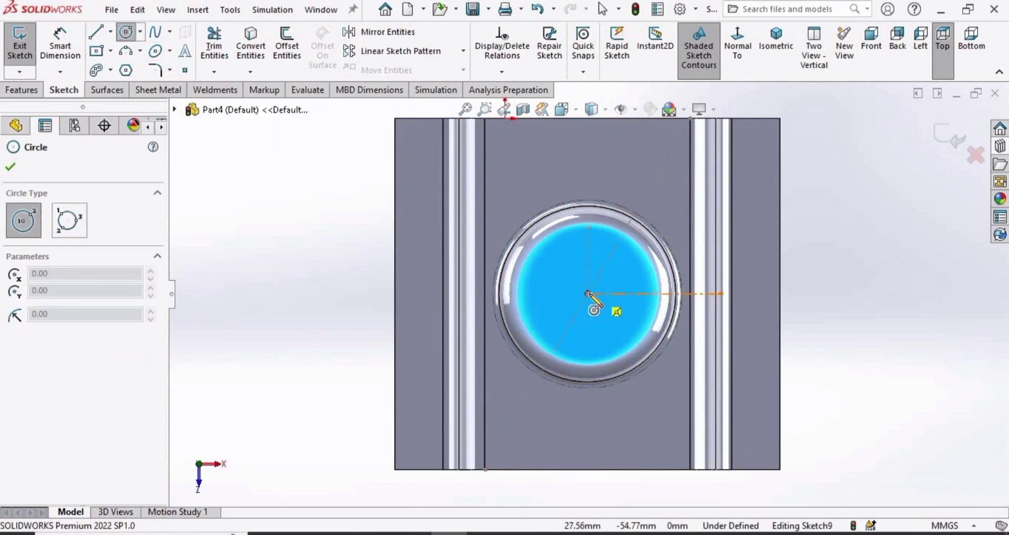
click(587, 294)
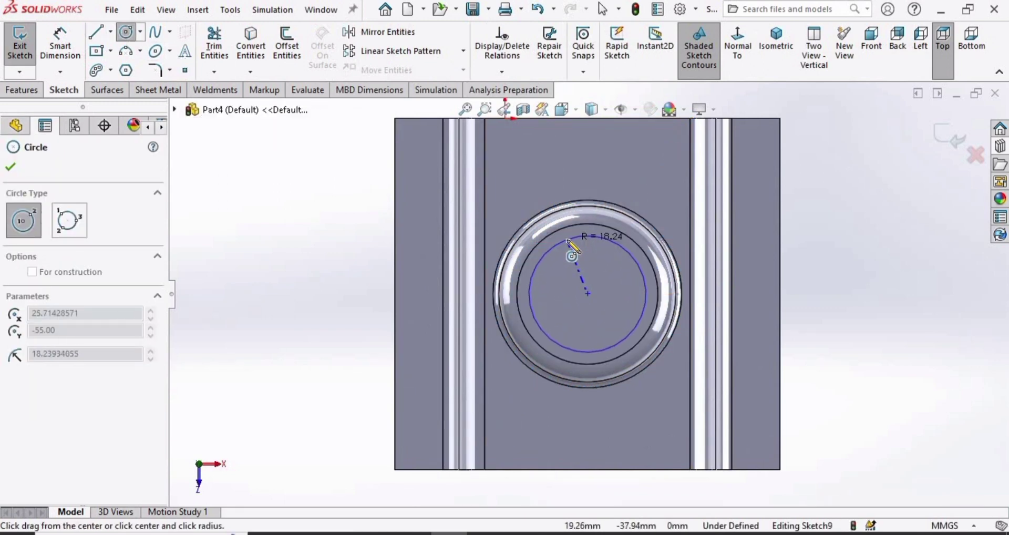
click(567, 240)
click(567, 240)
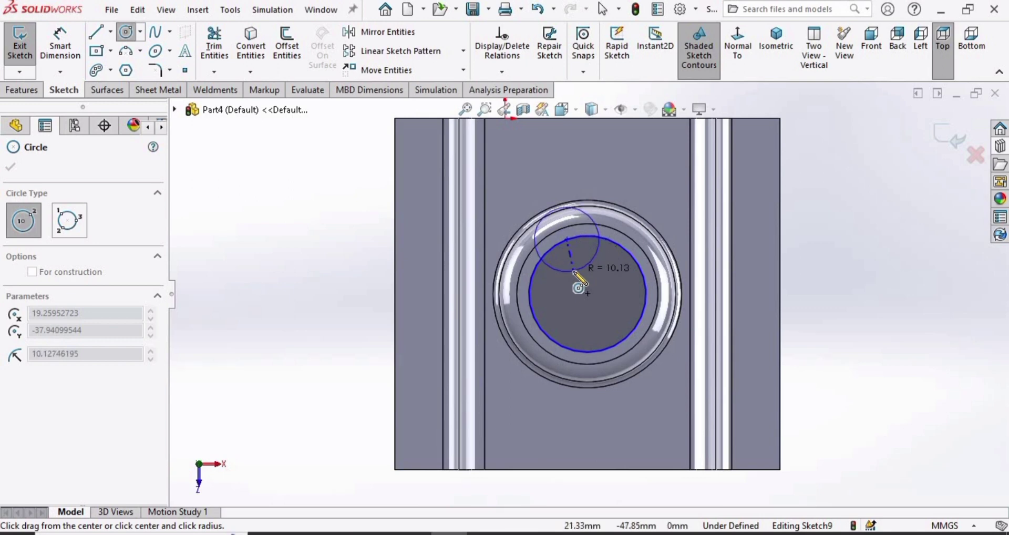
key(Escape)
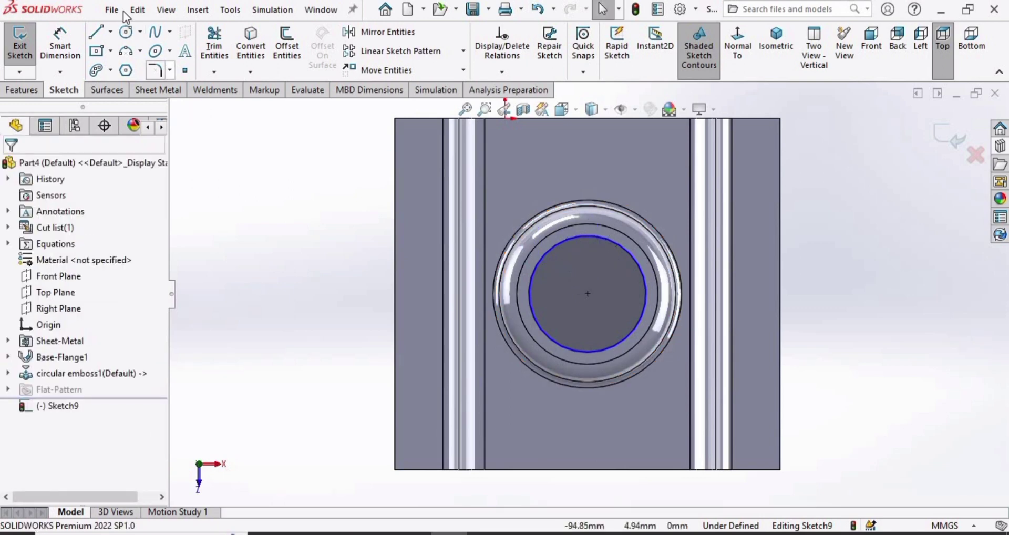
- Draw a second concentric circle of about 14 mm radius inside the first one
click(126, 34)
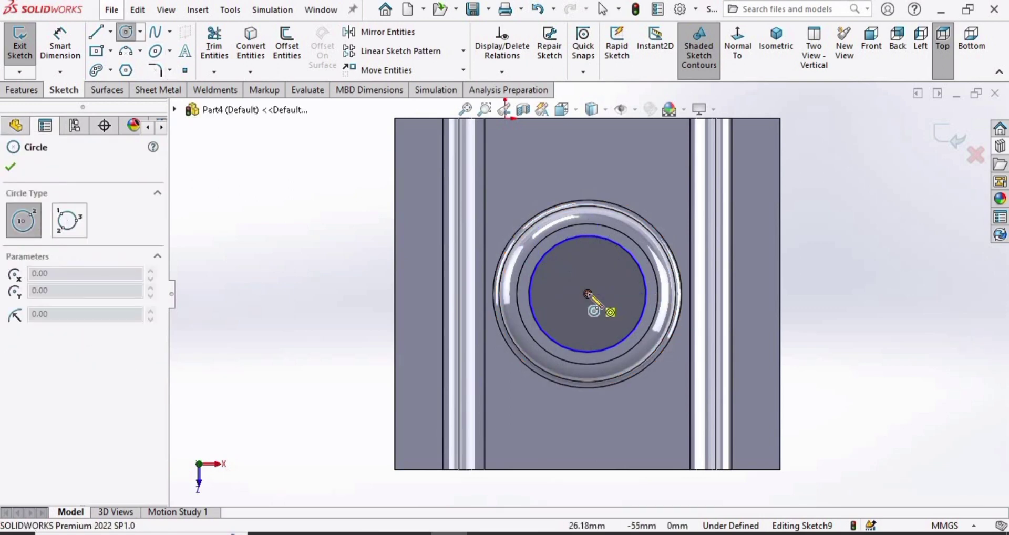
click(588, 293)
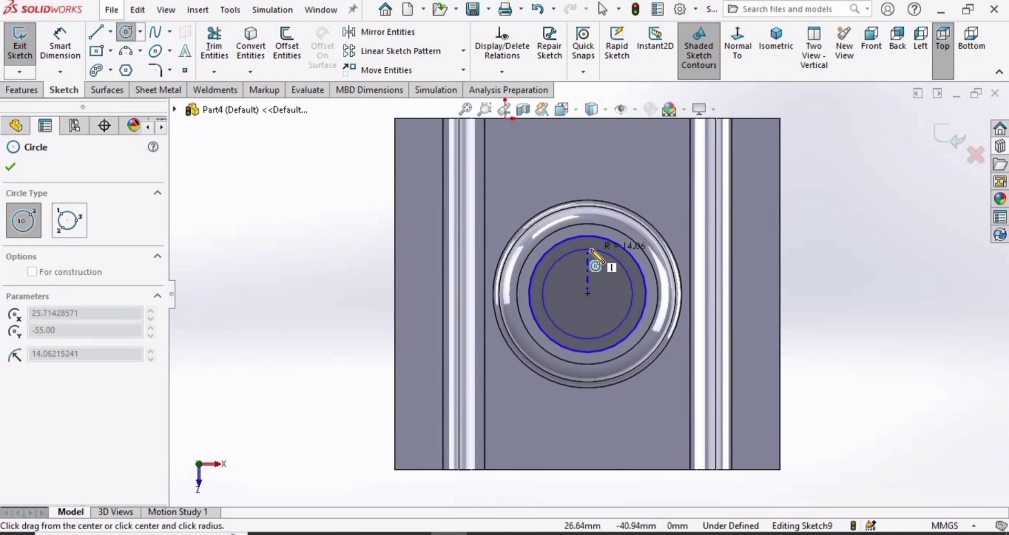
click(589, 250)
key(Escape)
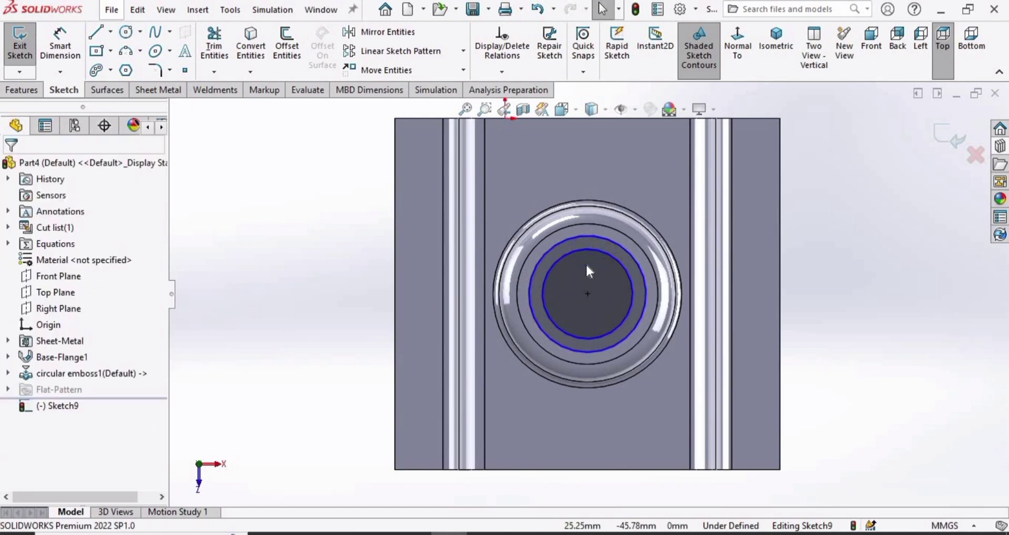
- Draw two more, progressively smaller concentric circles inside the 14 mm radius circle
key(Return)
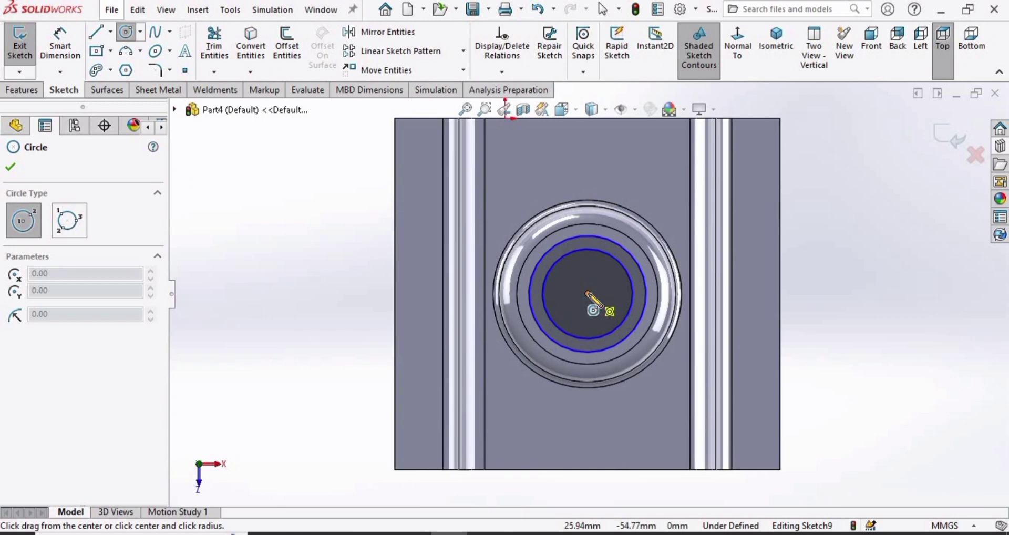
click(587, 293)
click(590, 262)
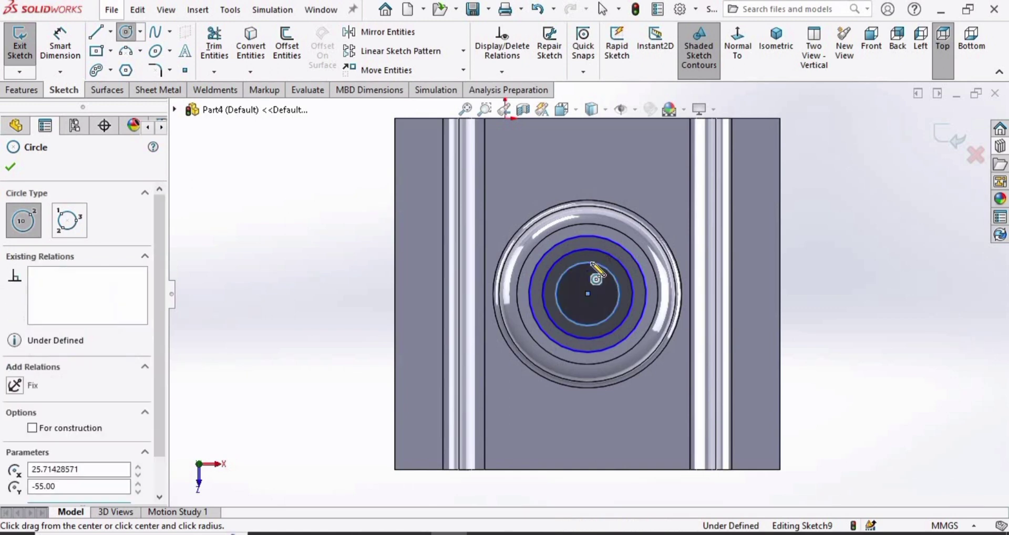
key(Escape)
key(Return)
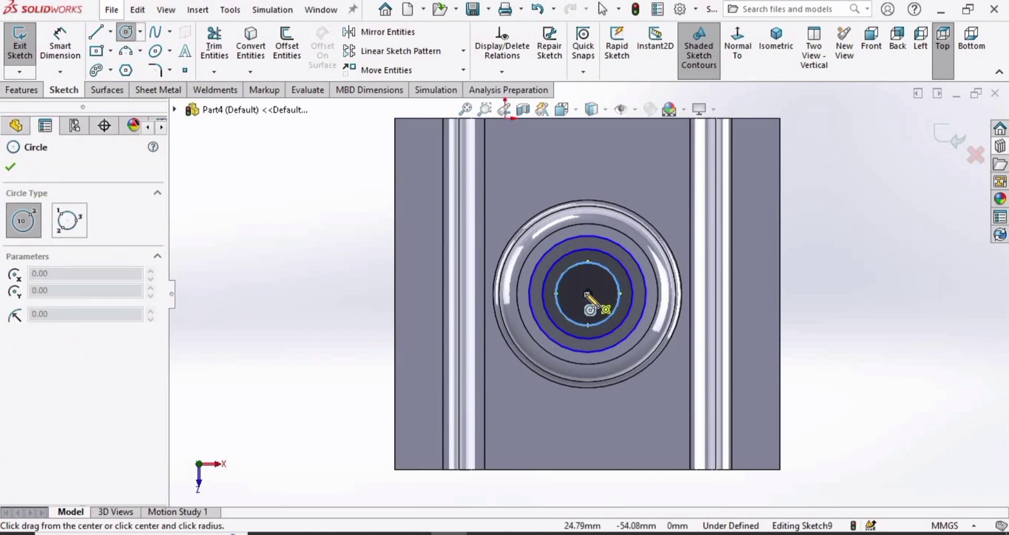
click(588, 292)
click(586, 272)
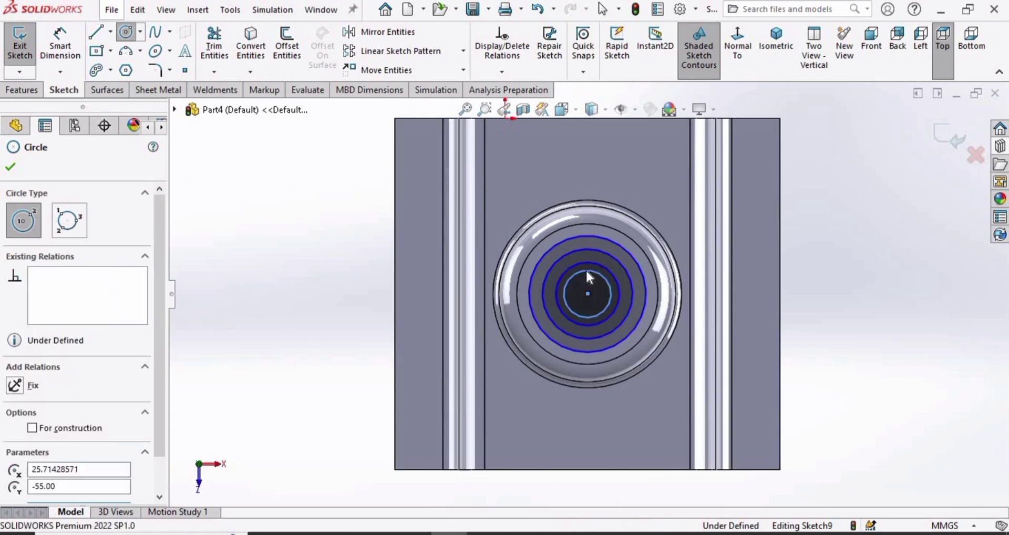
- Dimension the outermost sketch circle on the emboss face to a diameter of 39 mm
key(Escape)
scroll(623, 268, down, 2)
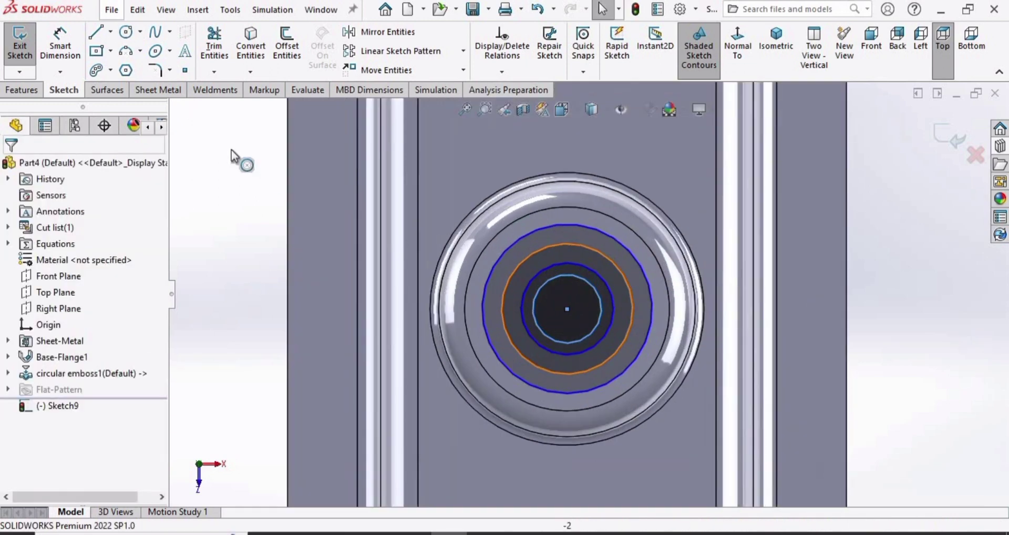
click(59, 42)
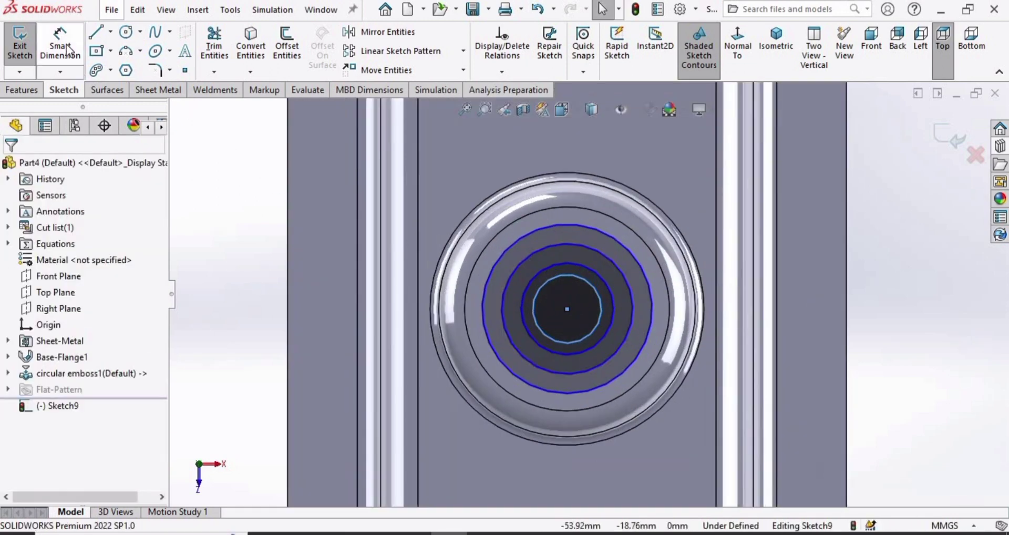
click(482, 322)
click(234, 315)
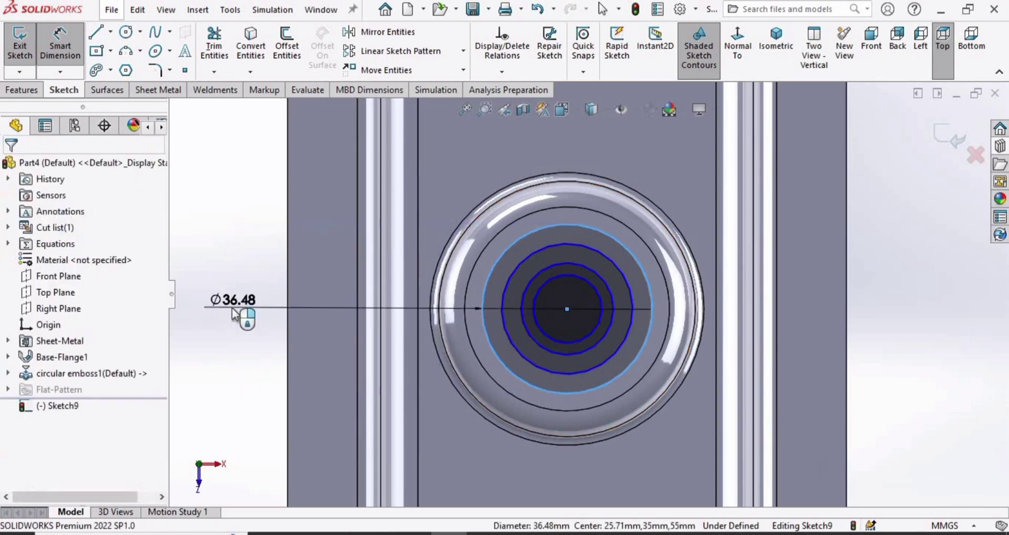
text(36)
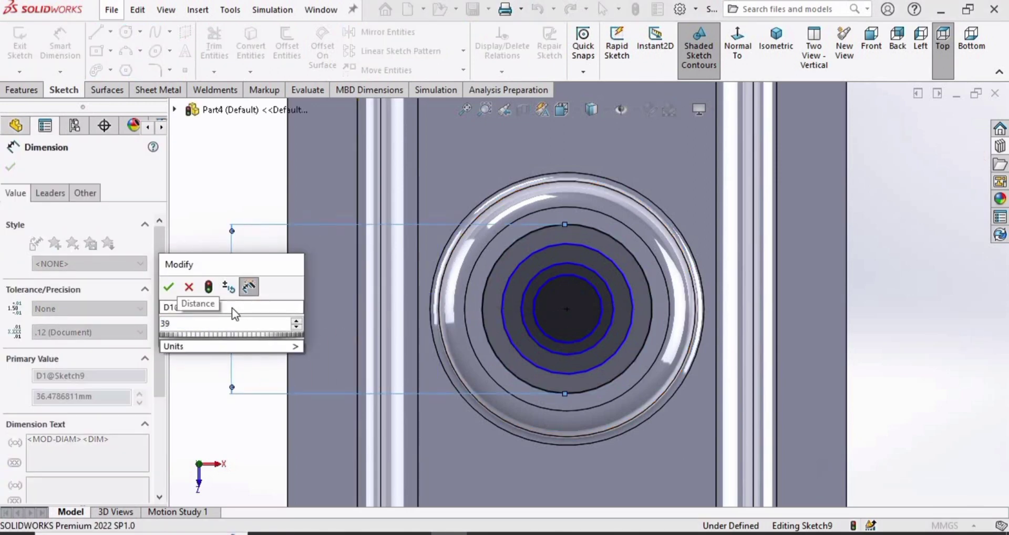
key(Escape)
key(Return)
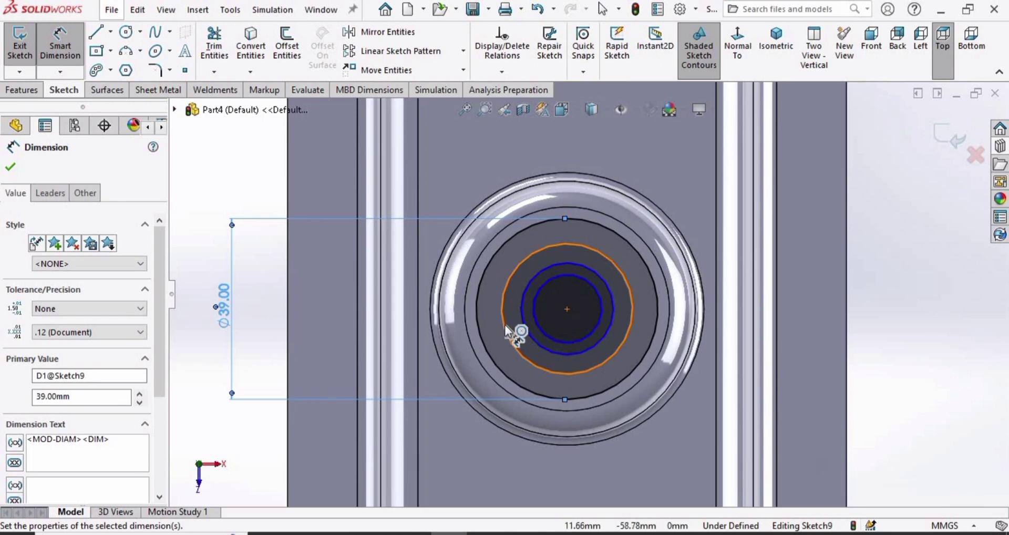
- Dimension the second-largest concentric circle to a diameter of 26 mm
click(505, 324)
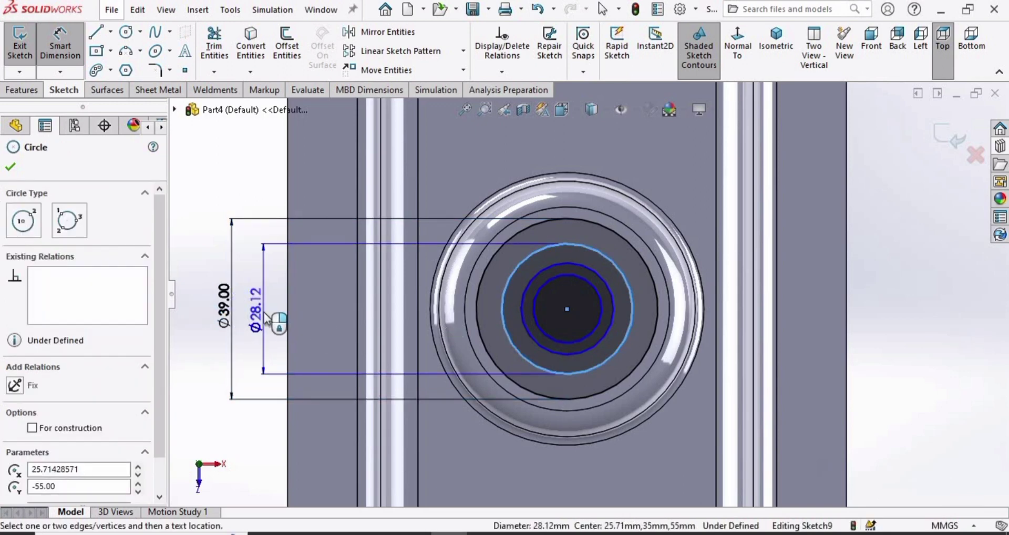
click(263, 318)
text(26)
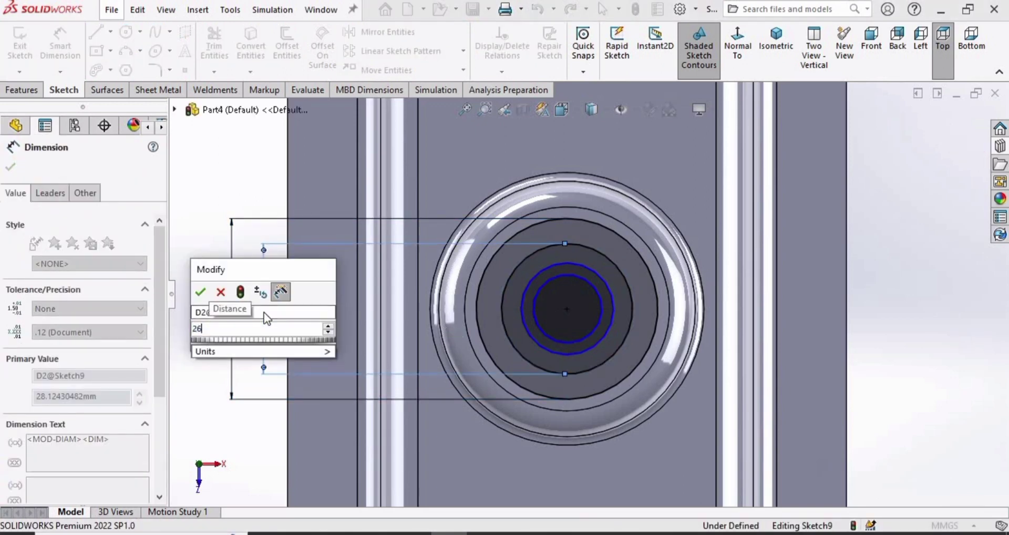
key(Return)
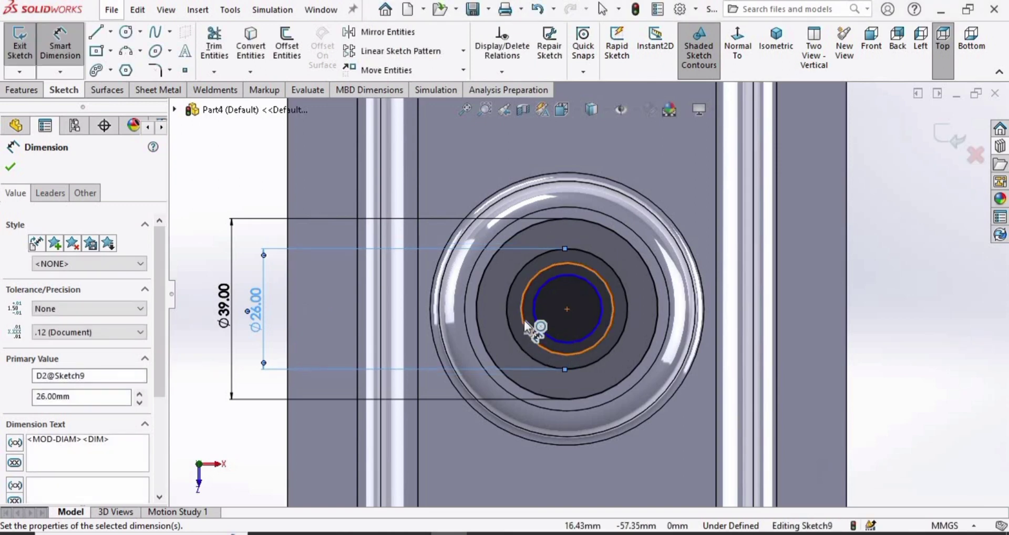
- Dimension the third concentric circle, just inside the 26 mm one, to a diameter of 13 mm
click(523, 322)
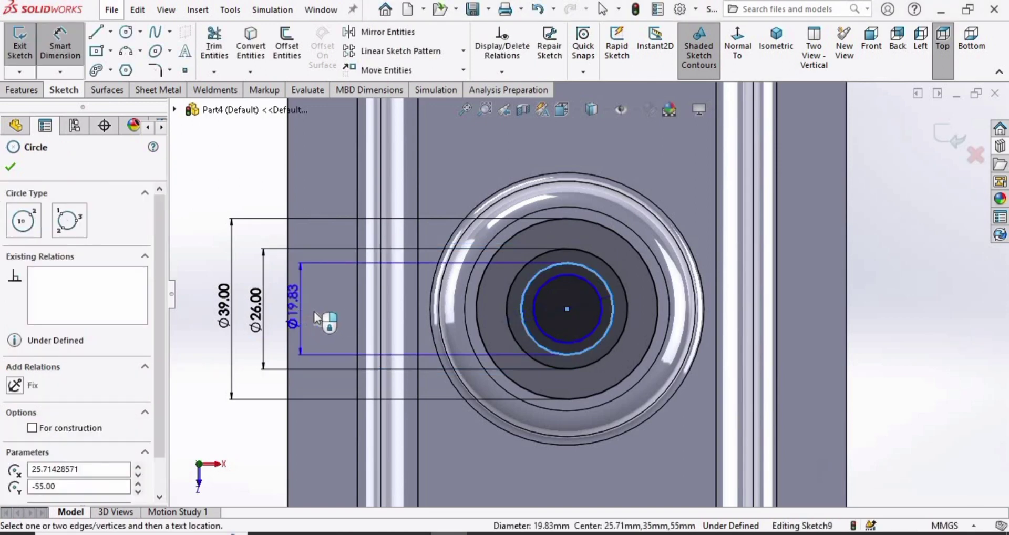
click(314, 311)
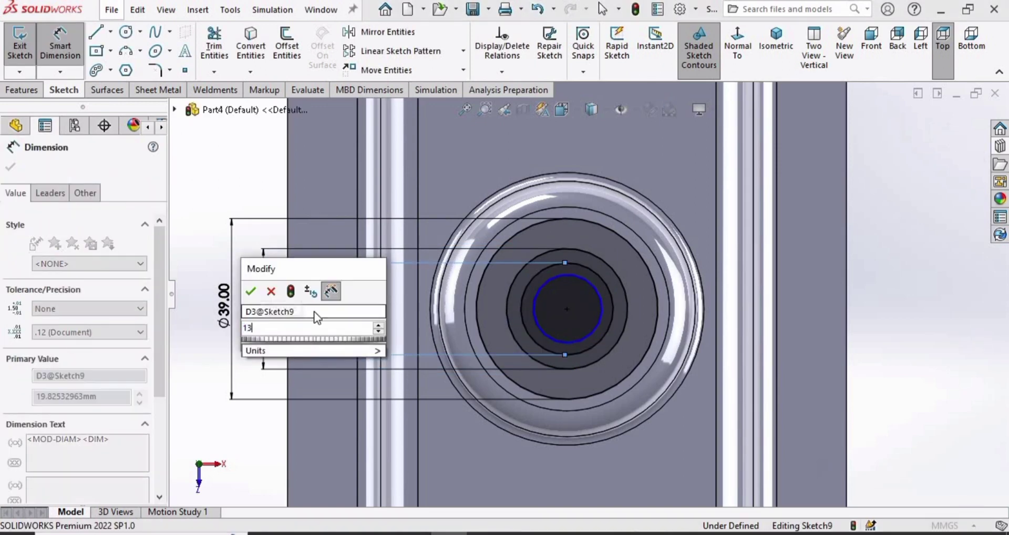
text(13)
key(Return)
key(Escape)
- Dimension the remaining undimensioned circle around the center to a diameter of 6.5 mm
scroll(578, 387, down, 2)
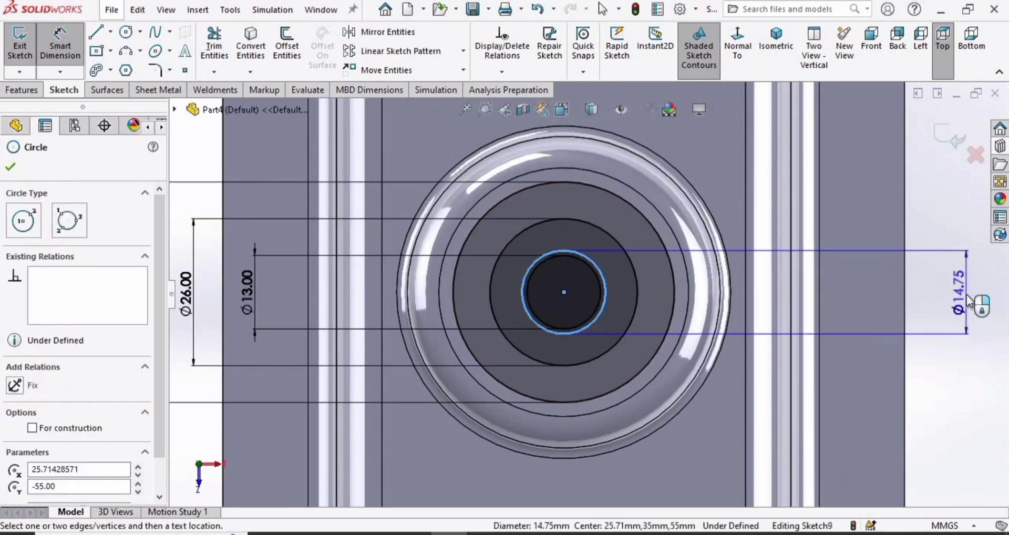
click(967, 296)
text(6.5)
key(Return)
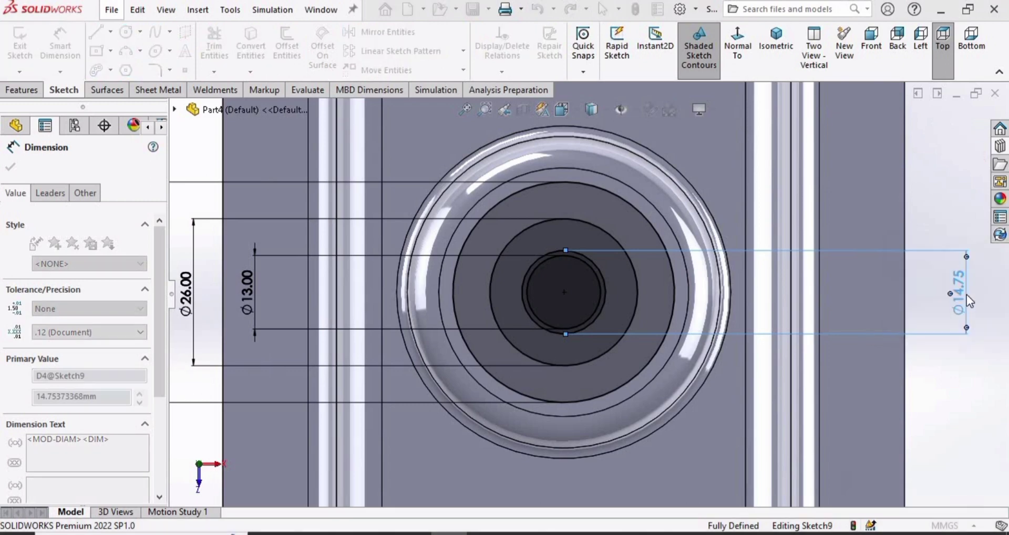
scroll(600, 289, up, 4)
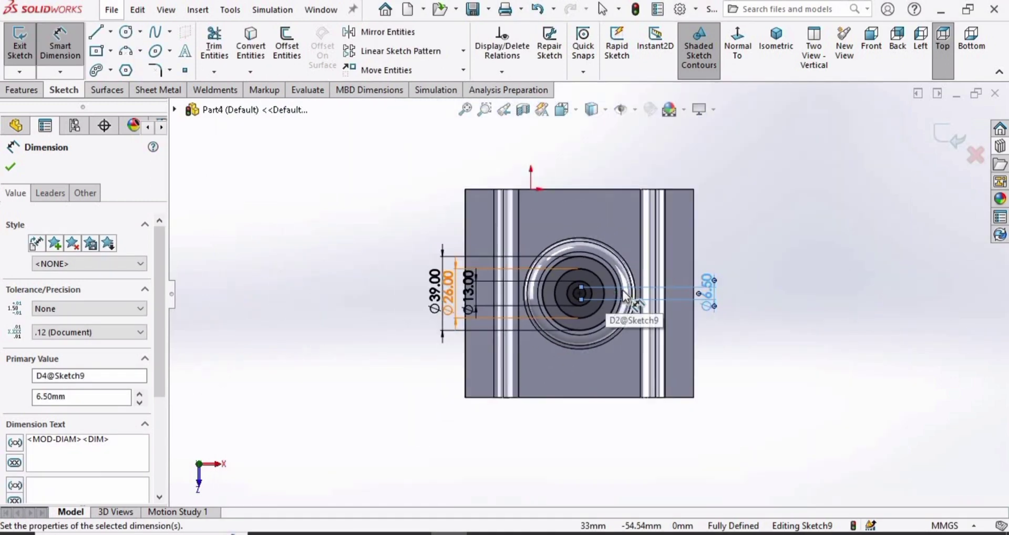
scroll(588, 291, down, 2)
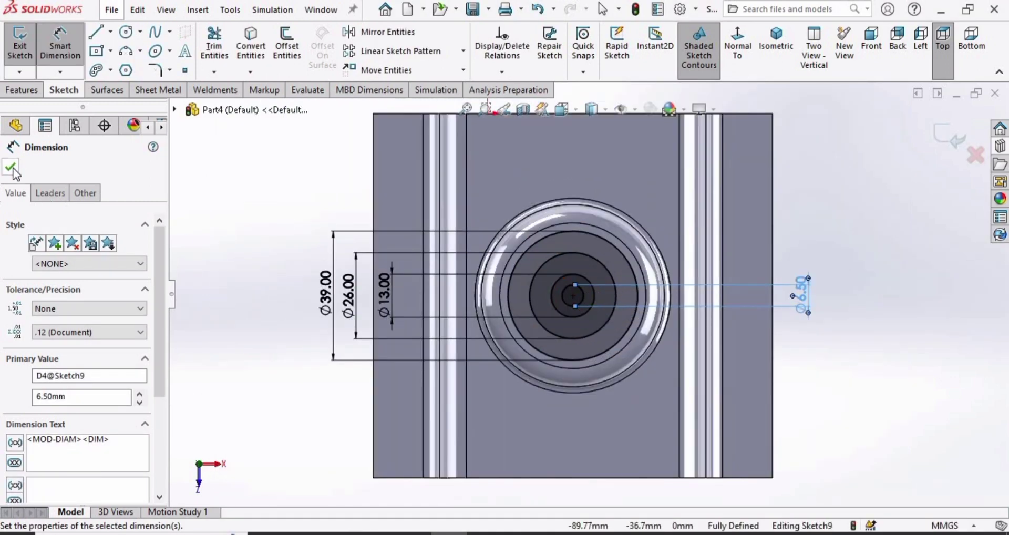
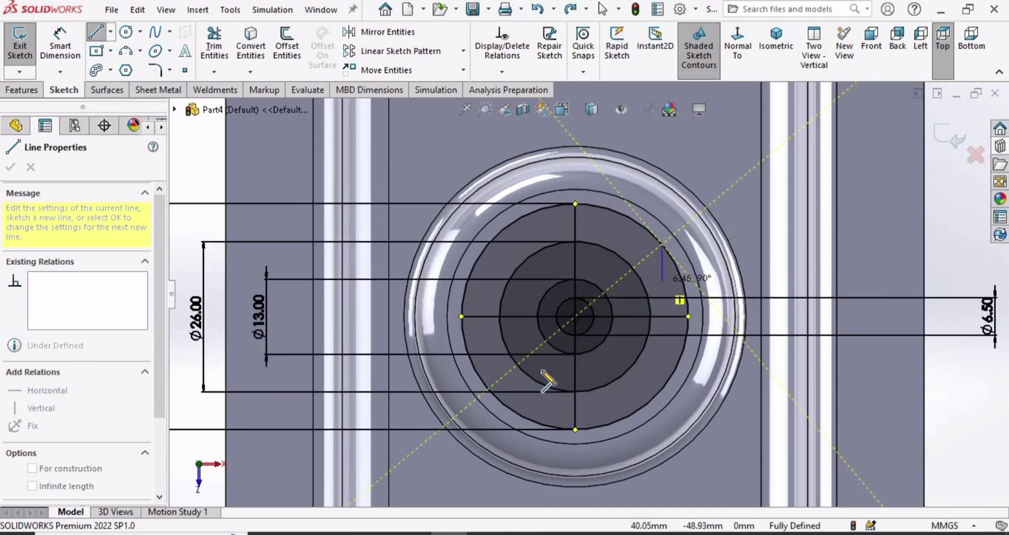
- Draw two crossing diagonal lines through the center across the 39 mm circle, about 50 and 43 degrees from the vertical line
click(487, 389)
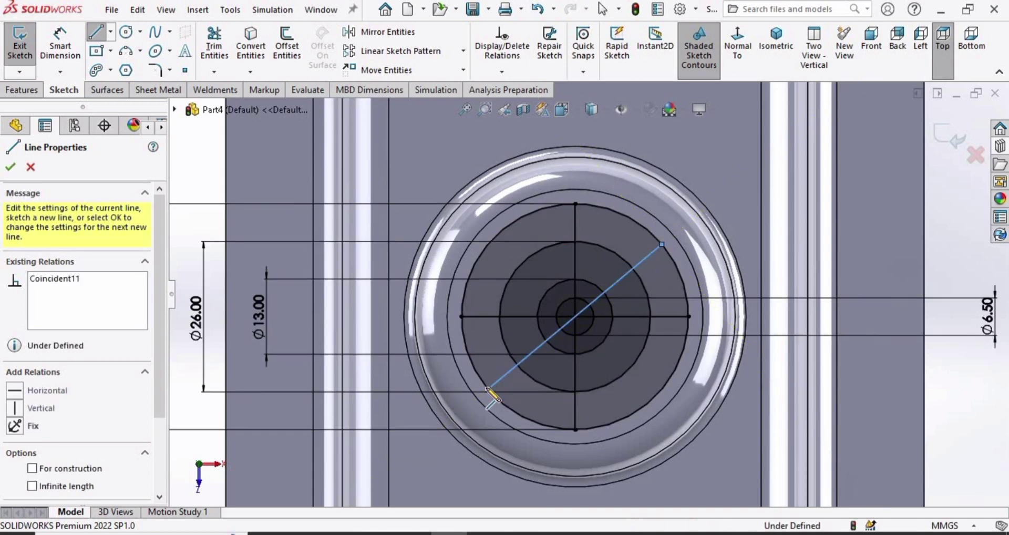
key(Escape)
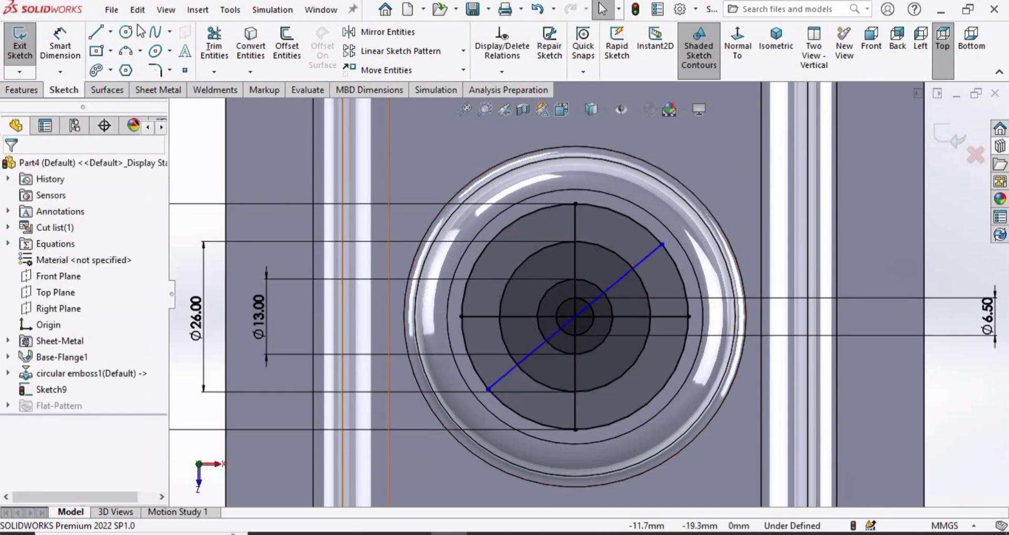
click(97, 33)
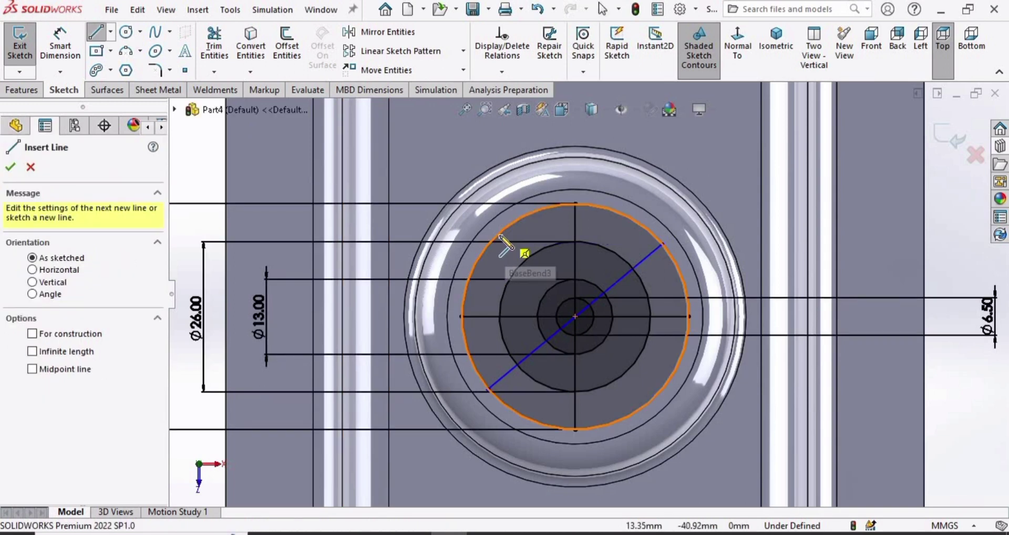
click(501, 236)
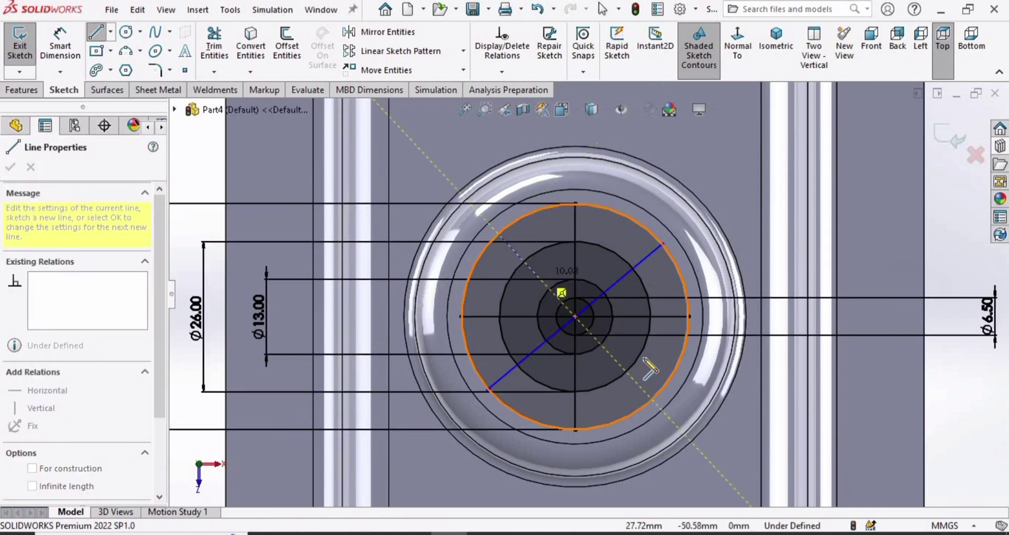
click(651, 400)
key(Escape)
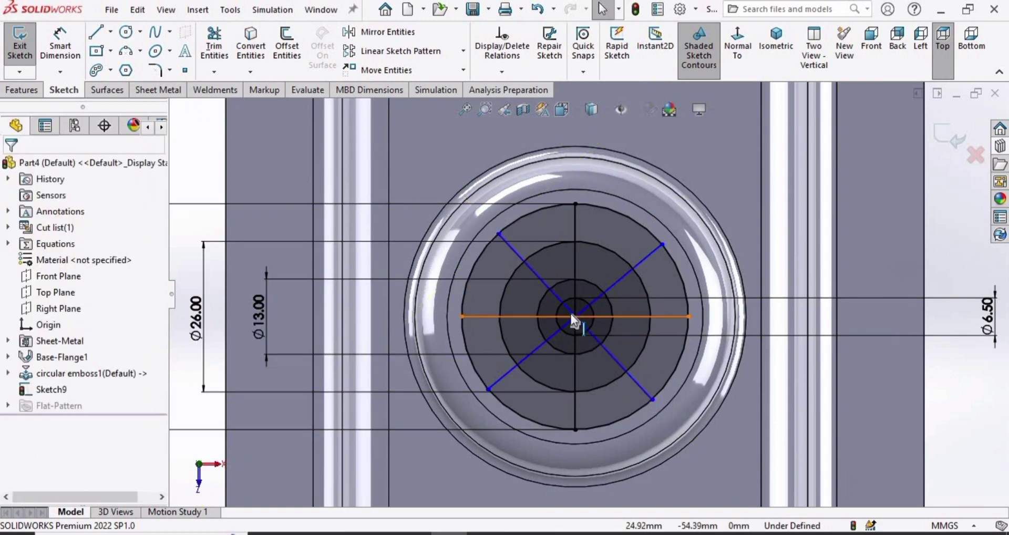
- Set the angle between the vertical line and the diagonal rising to the upper right to 45 degrees
scroll(570, 313, down, 8)
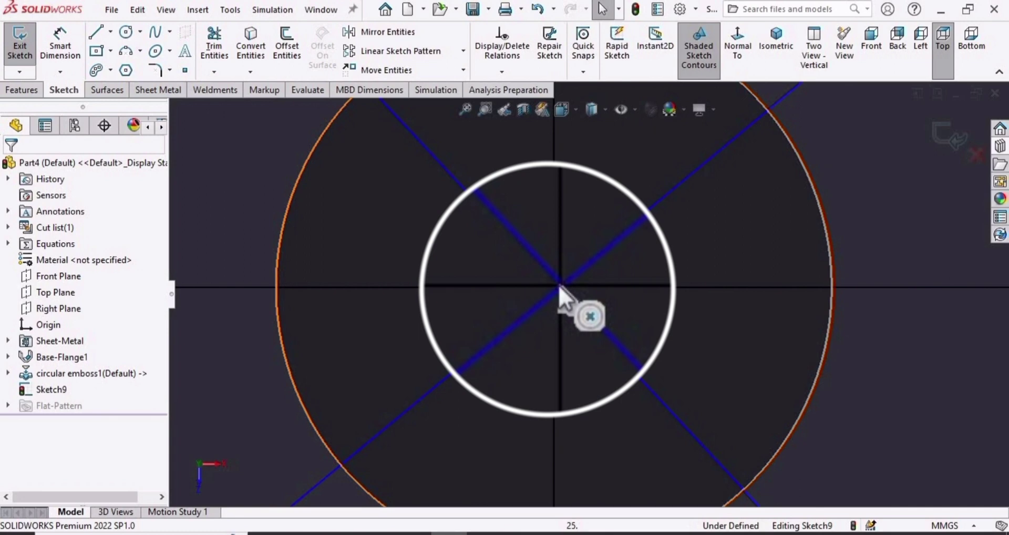
key(Escape)
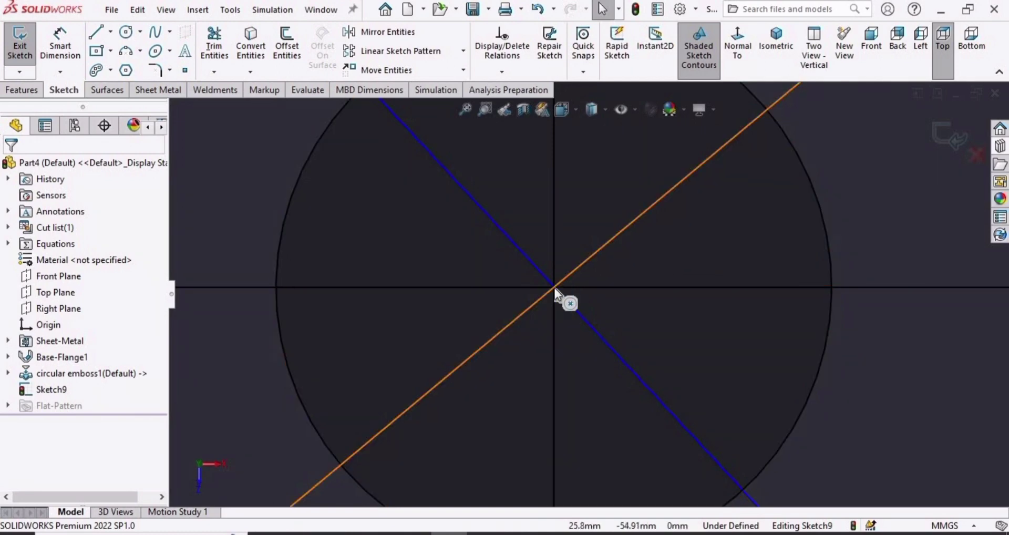
scroll(554, 288, up, 2)
key(f)
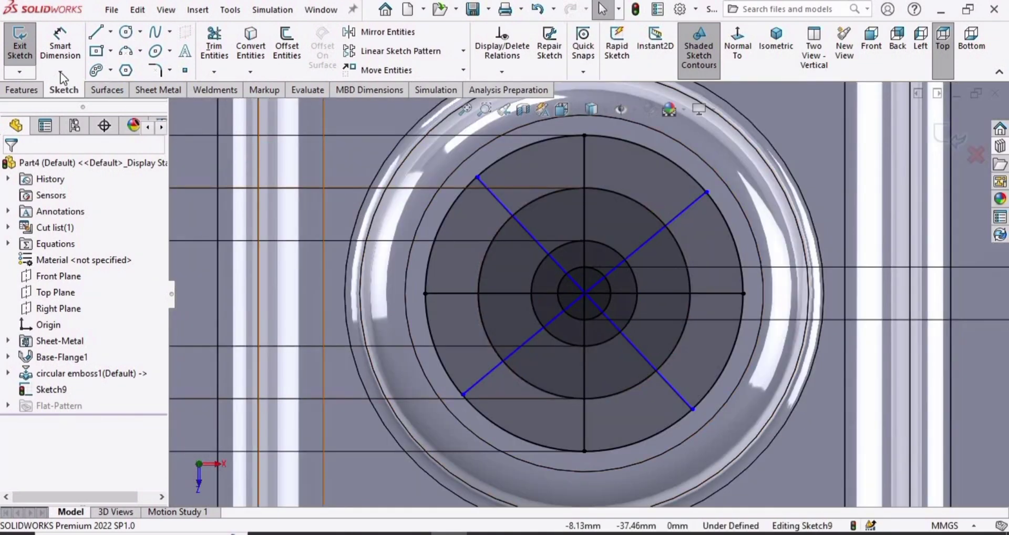
click(61, 44)
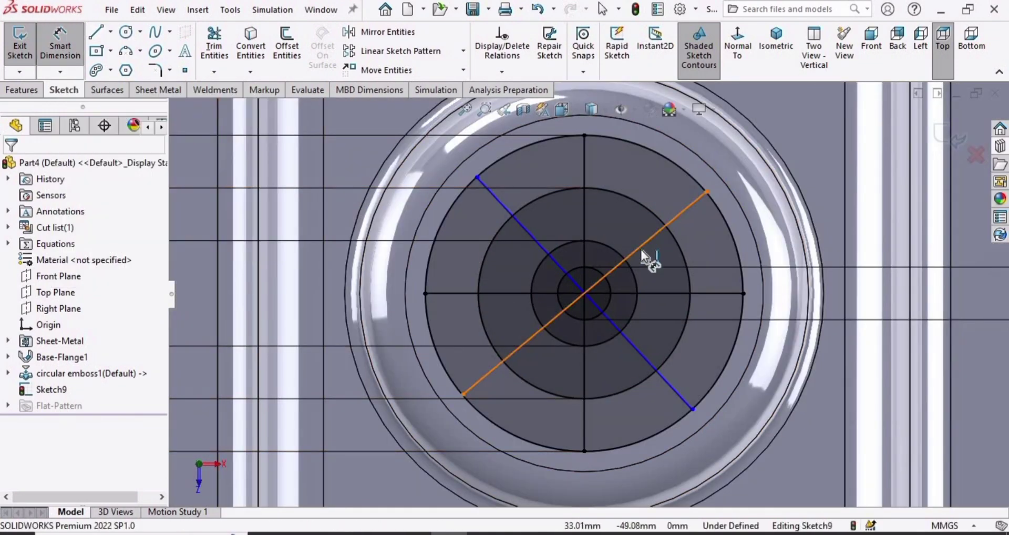
click(641, 247)
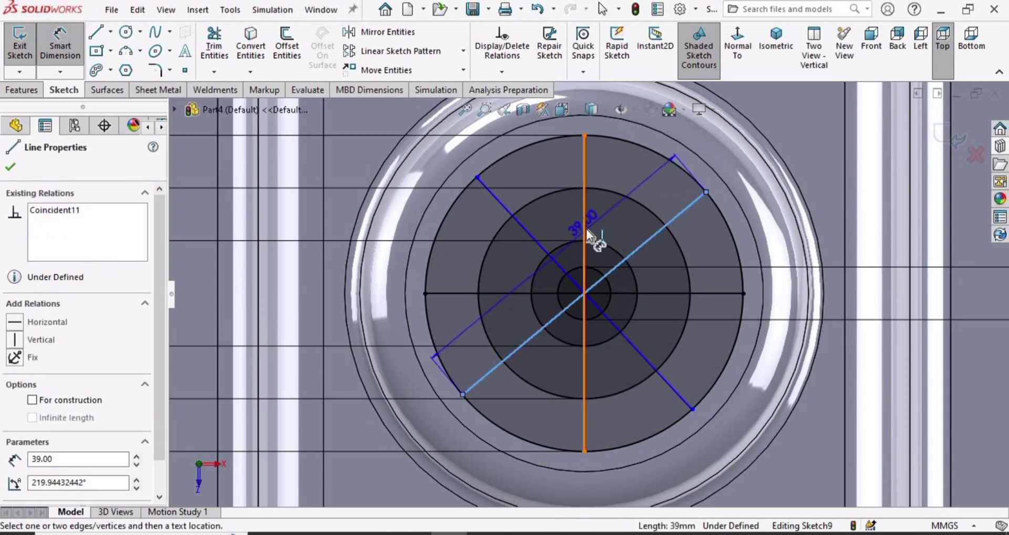
click(585, 228)
click(611, 241)
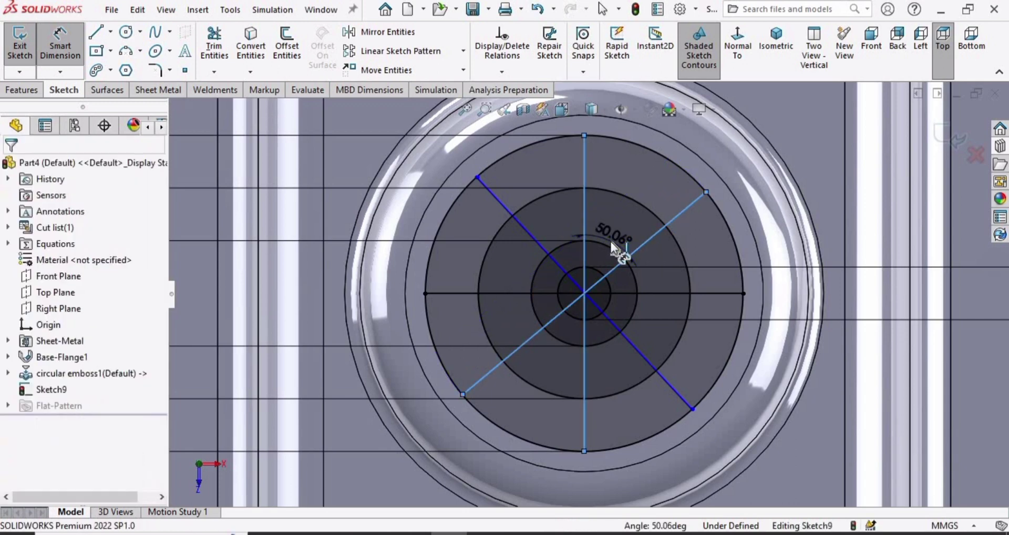
text(45)
key(Return)
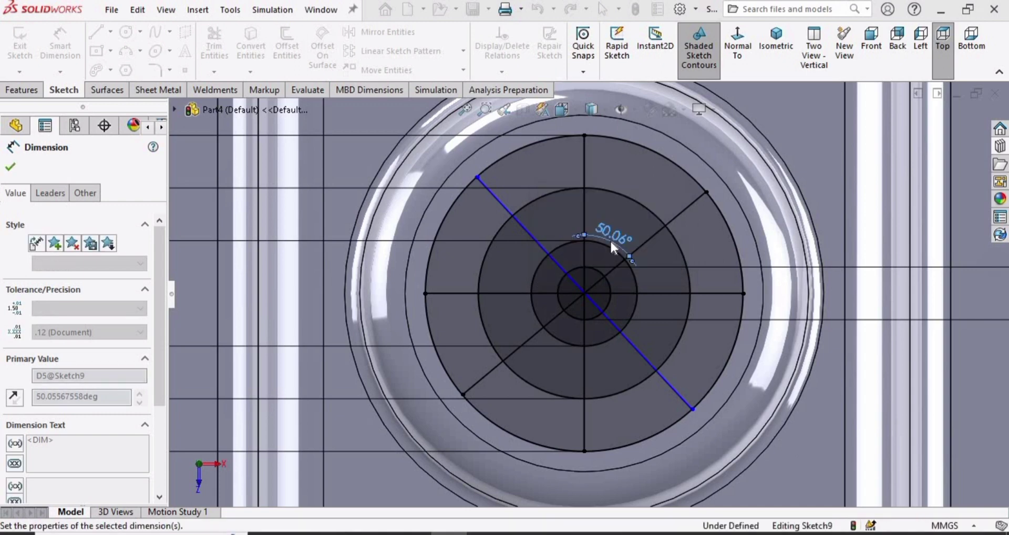
- Set the angle between the vertical line and the diagonal rising to the upper left to 45 degrees
click(526, 229)
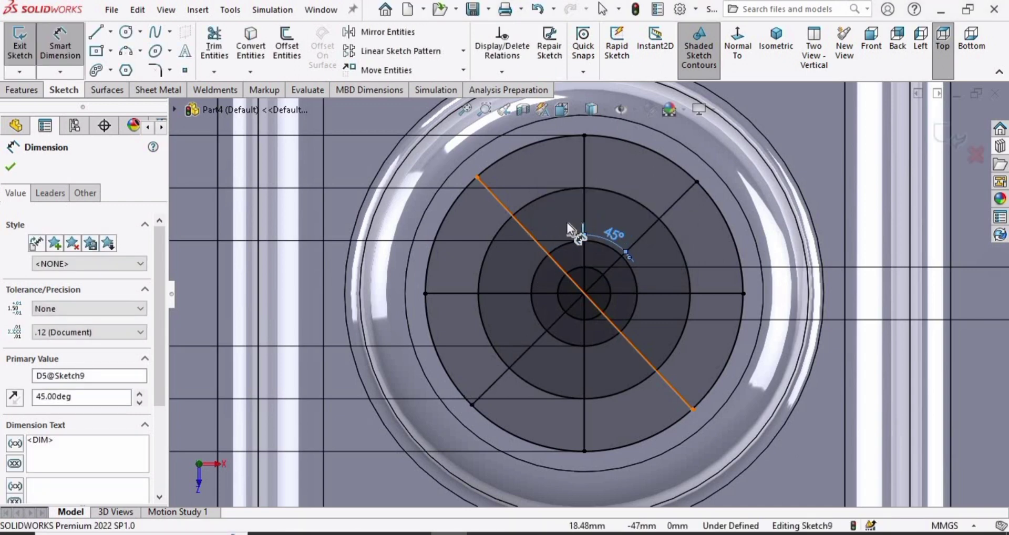
click(579, 216)
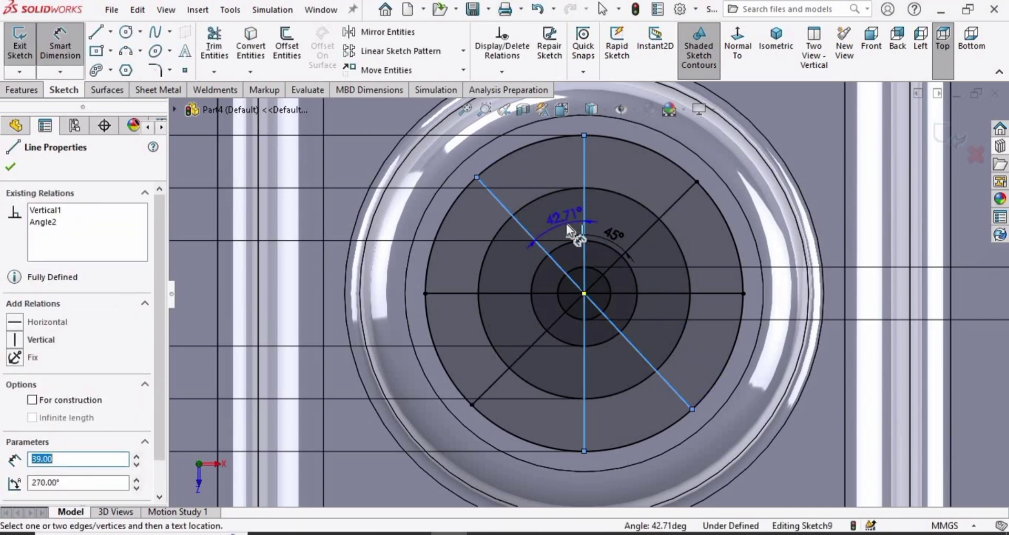
click(565, 224)
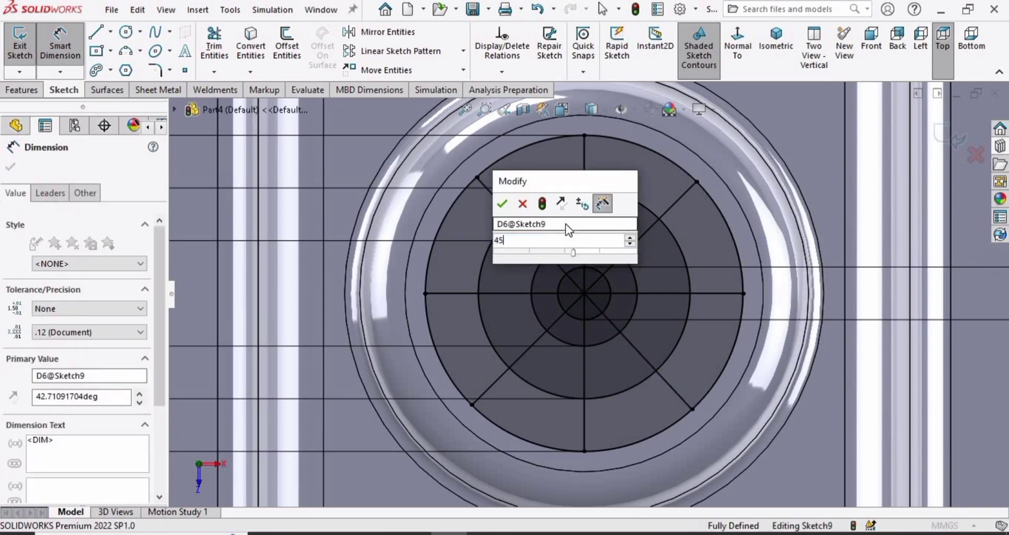
key(Return)
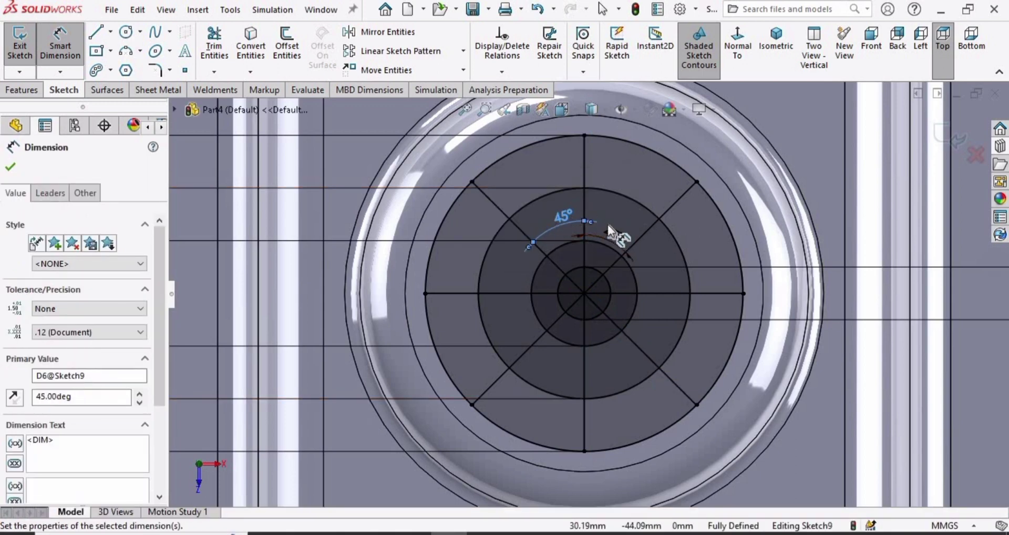
click(11, 168)
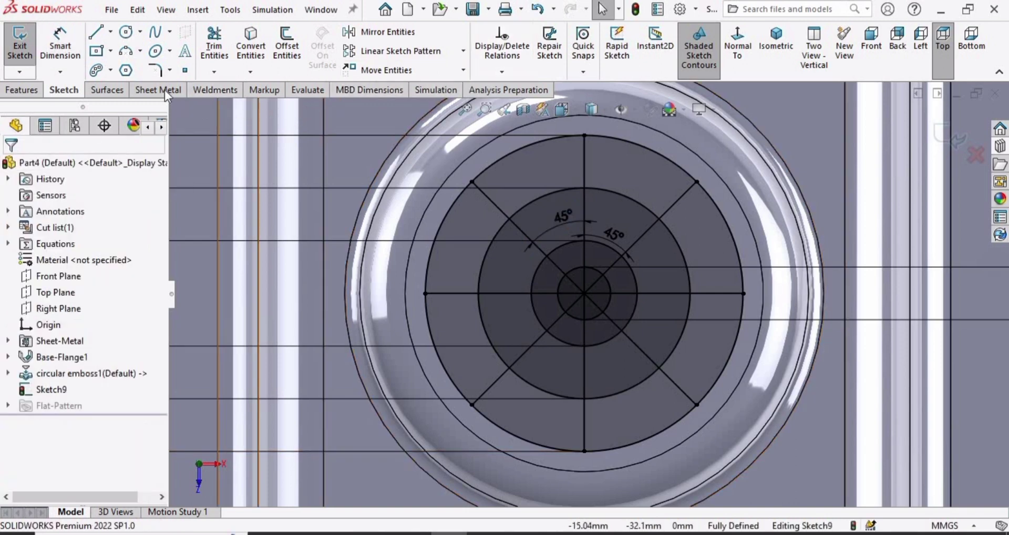
- Start a Vent feature from the finished sketch and set its outermost circle as the vent boundary
click(126, 89)
click(146, 91)
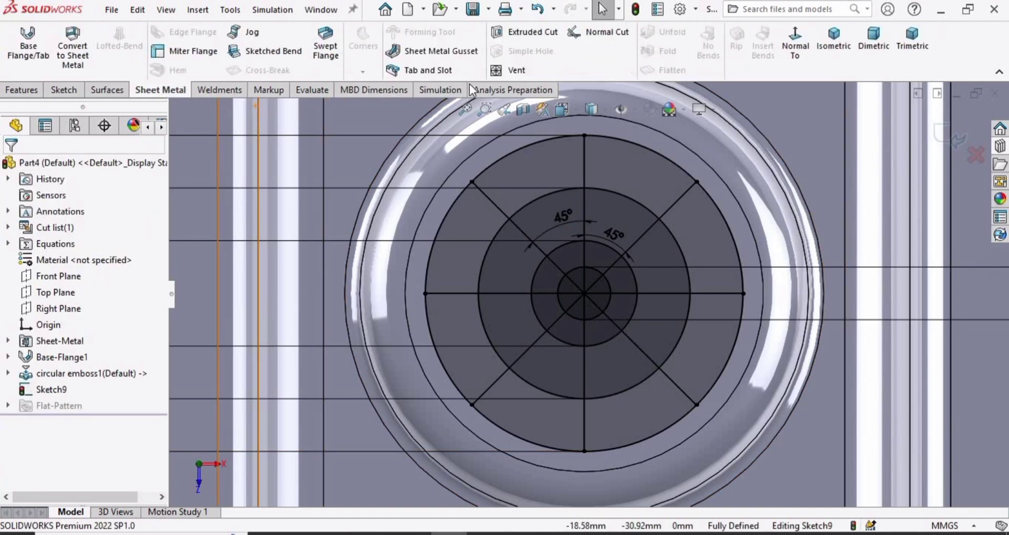
click(526, 62)
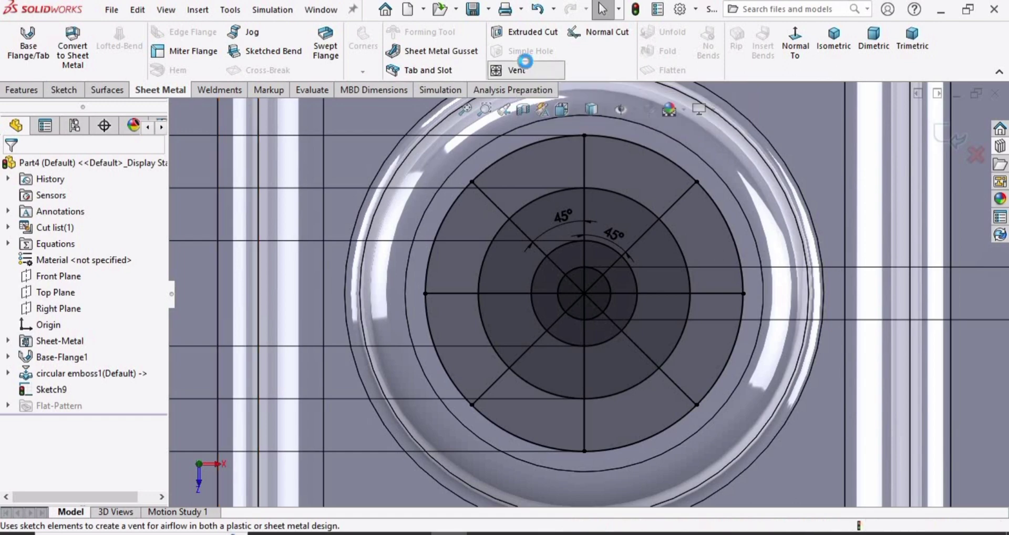
scroll(590, 244, up, 3)
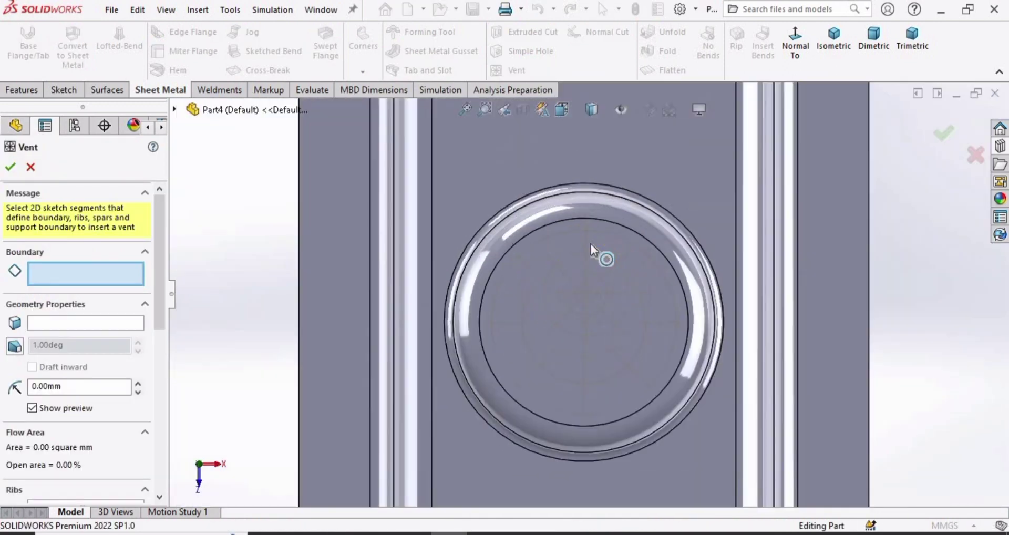
scroll(487, 336, down, 5)
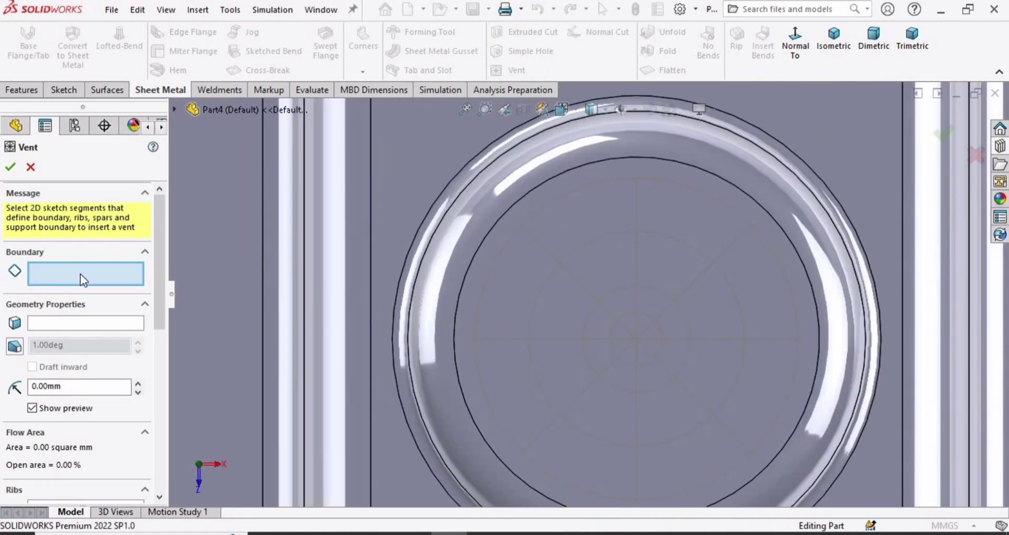
click(481, 291)
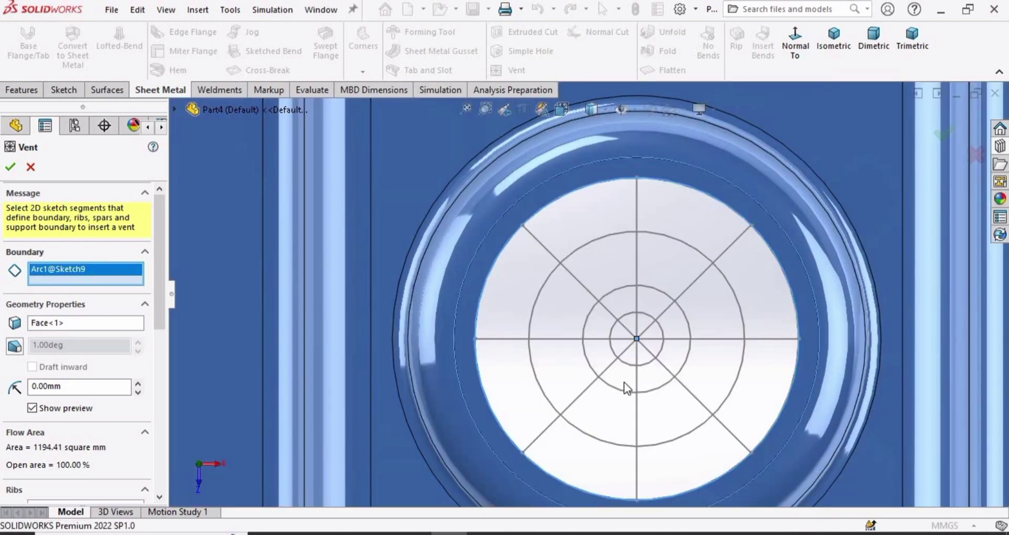
scroll(619, 395, up, 1)
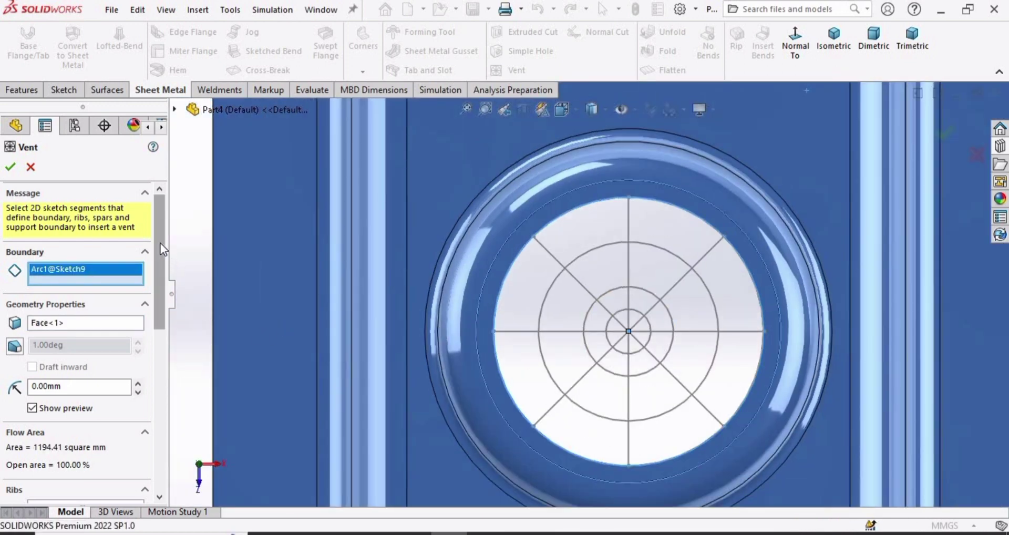
- Add the four lines crossing at the center as vent ribs and set the rib width to 2.5 mm
drag(159, 243, 156, 306)
scroll(151, 305, down, 3)
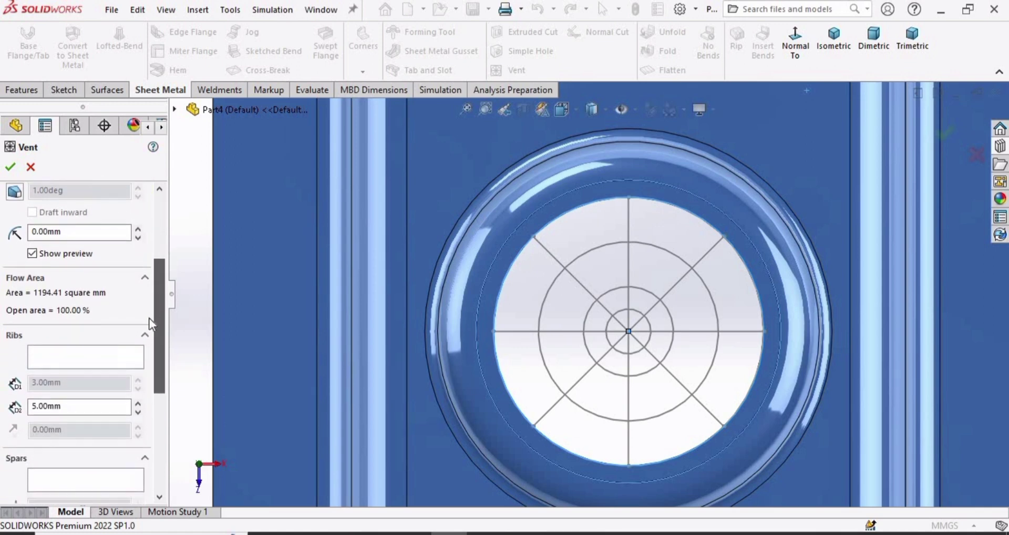
click(74, 307)
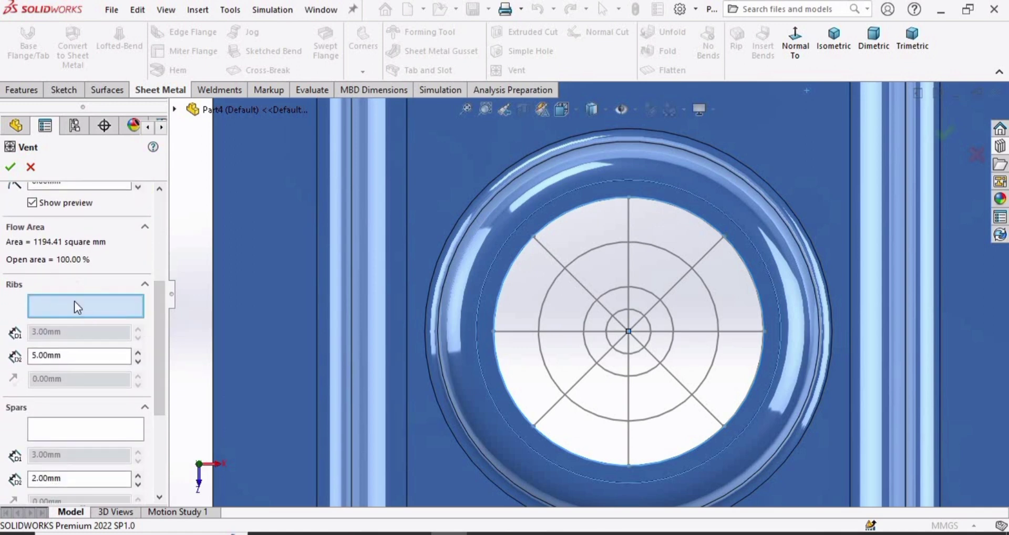
click(548, 250)
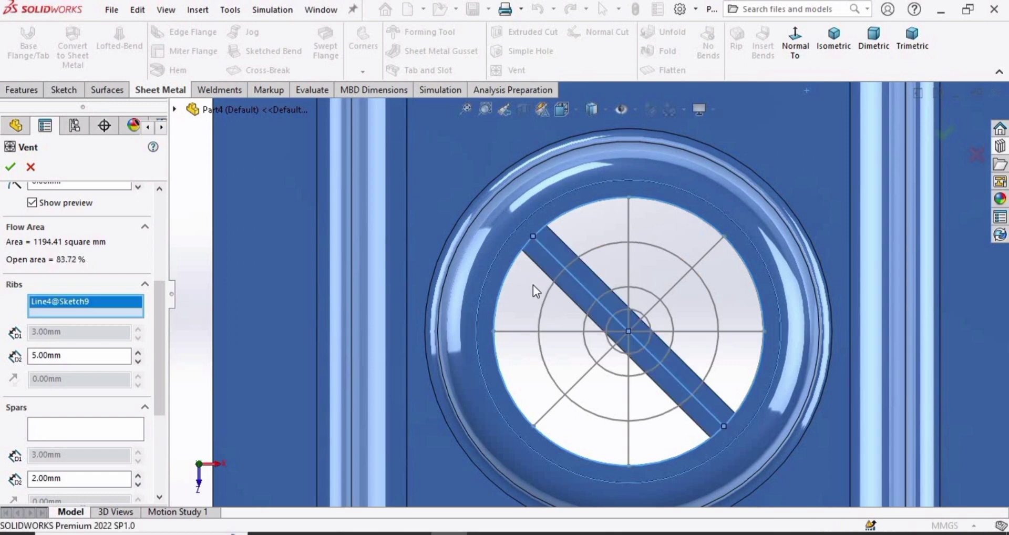
click(523, 331)
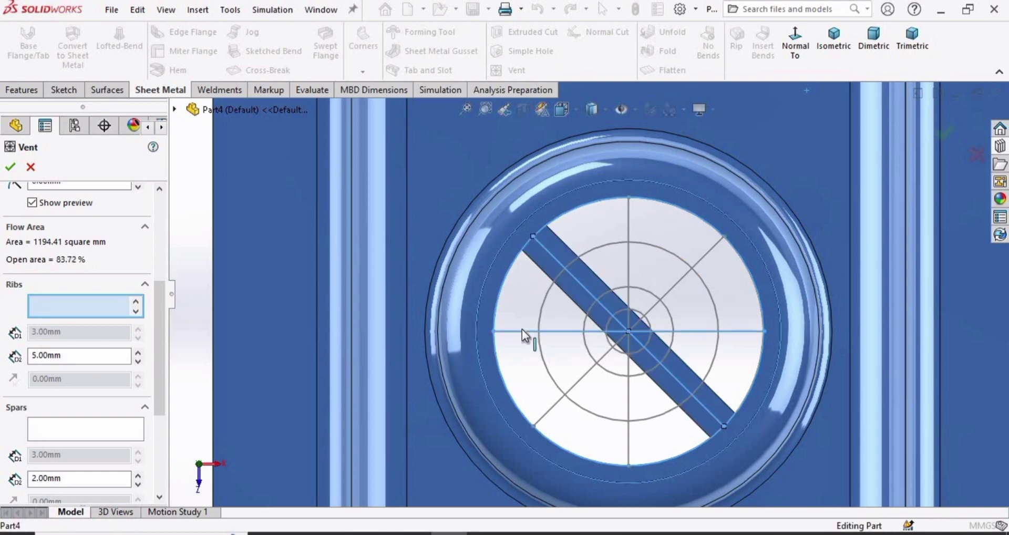
click(545, 413)
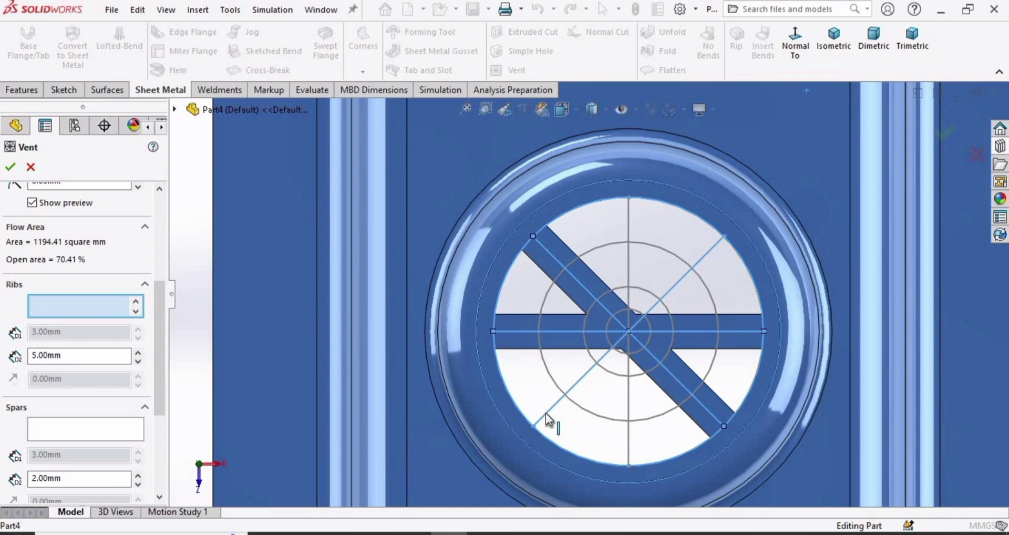
click(628, 440)
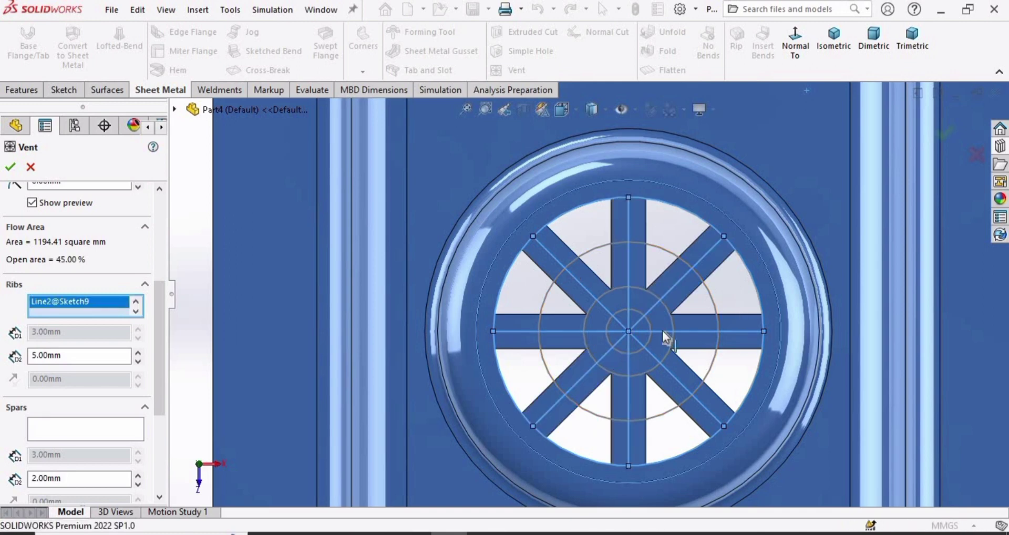
double_click(57, 355)
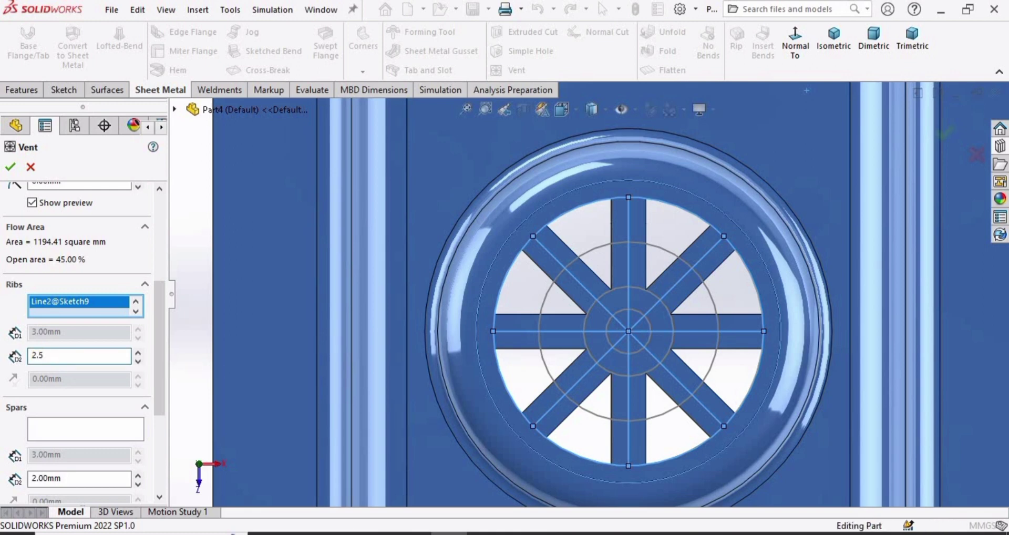
key(Return)
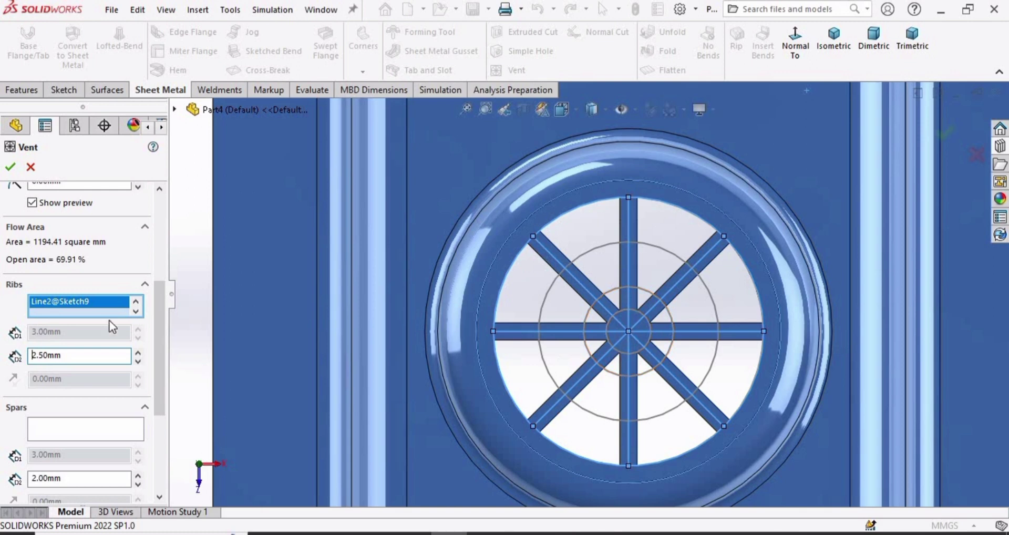
- Add the two intermediate circles between the vent boundary and the innermost circle as spars
scroll(153, 349, down, 3)
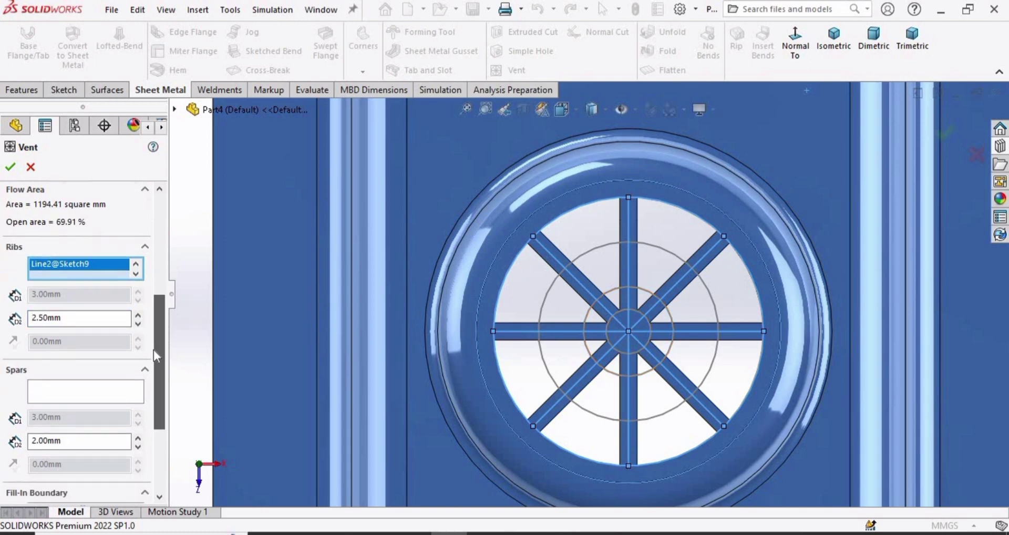
click(78, 315)
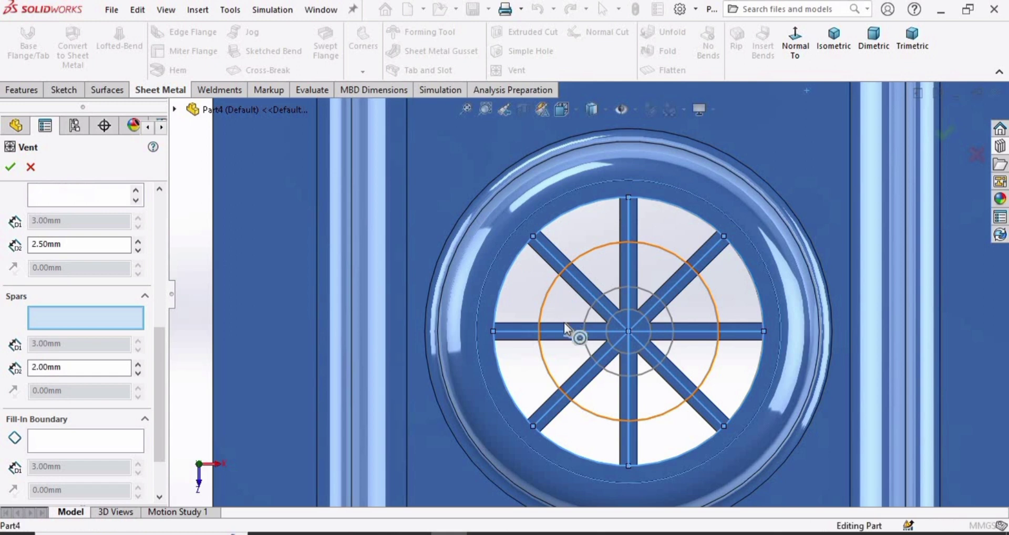
click(589, 319)
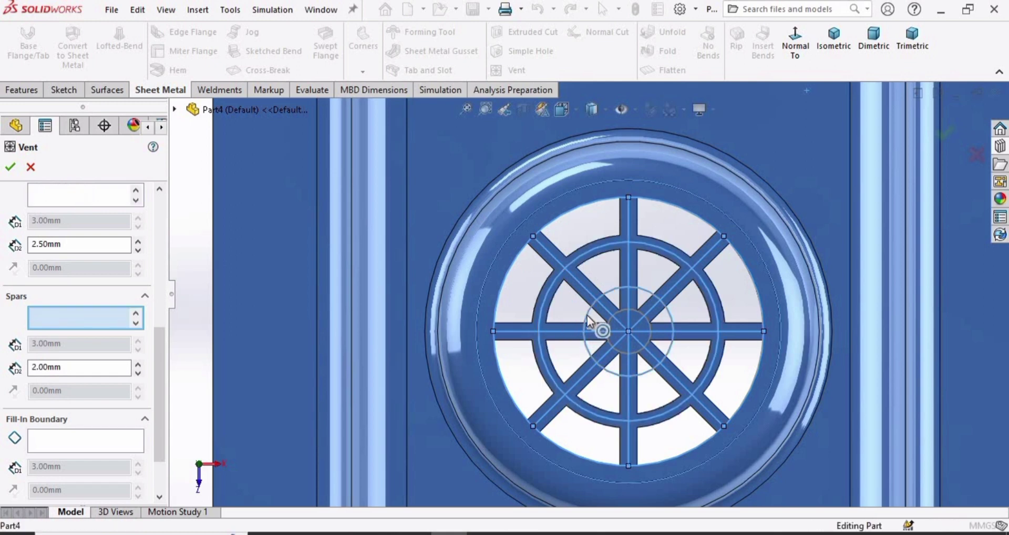
click(589, 319)
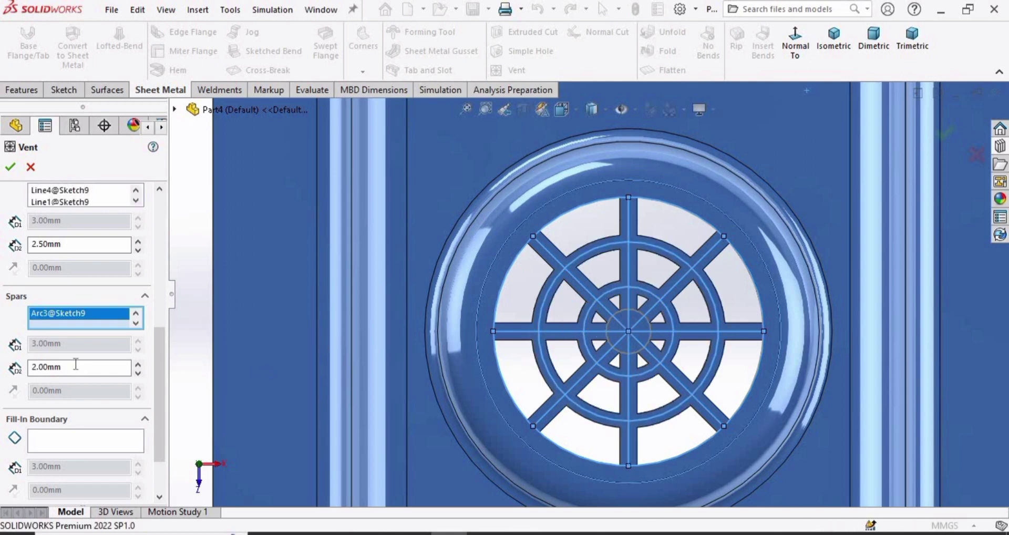
drag(76, 364, 6, 382)
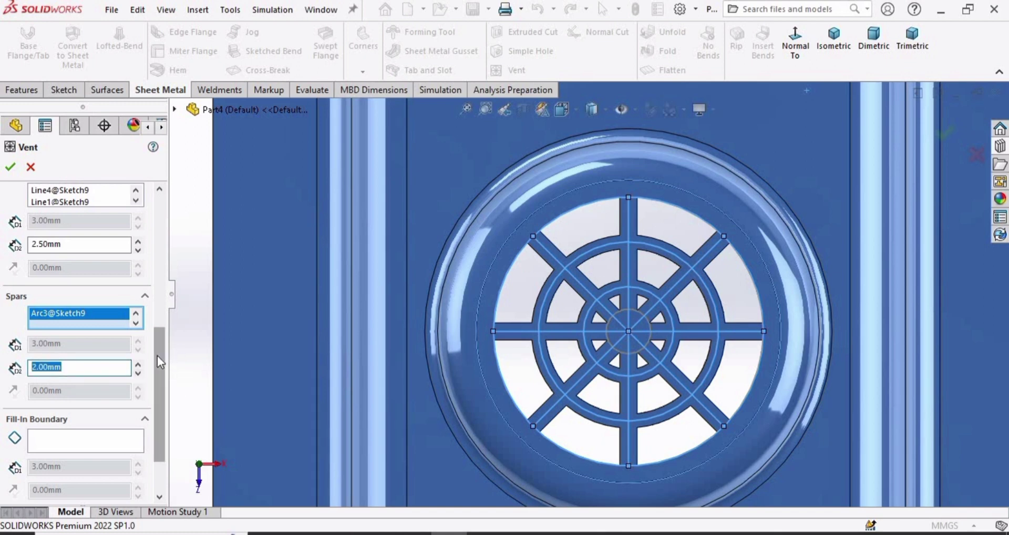
- Set the innermost circle as the vent's fill-in boundary and create the vent
drag(156, 356, 145, 409)
click(81, 372)
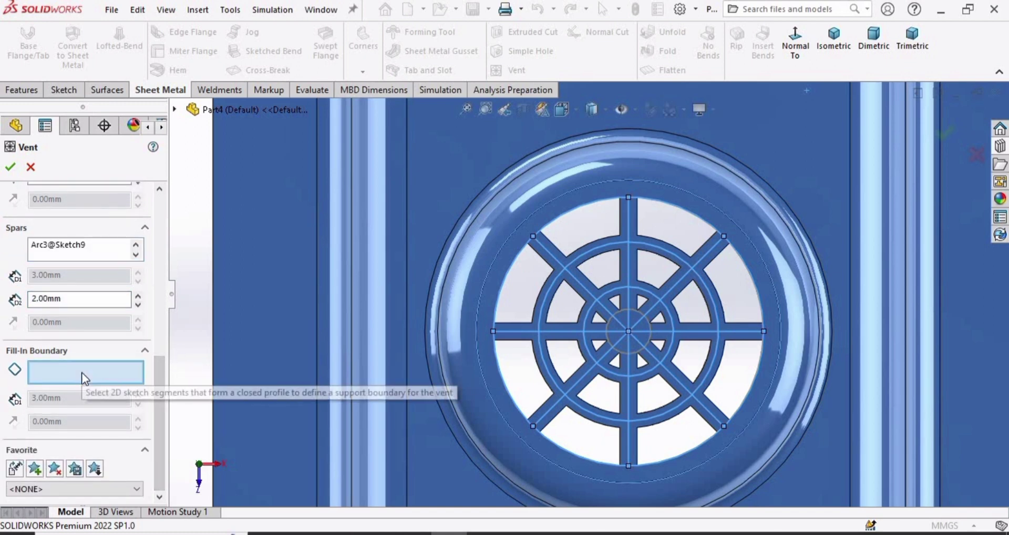
scroll(645, 357, down, 6)
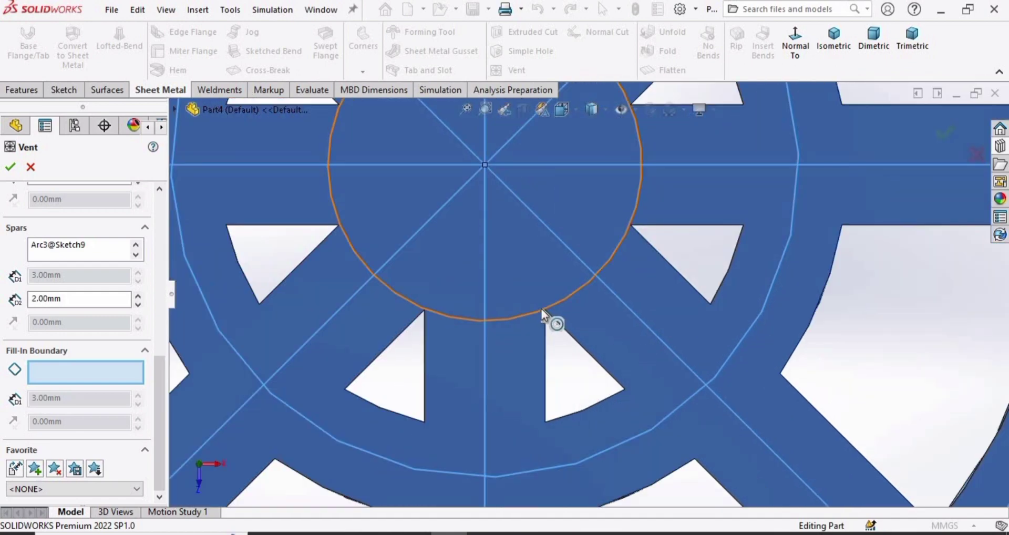
click(541, 308)
click(540, 307)
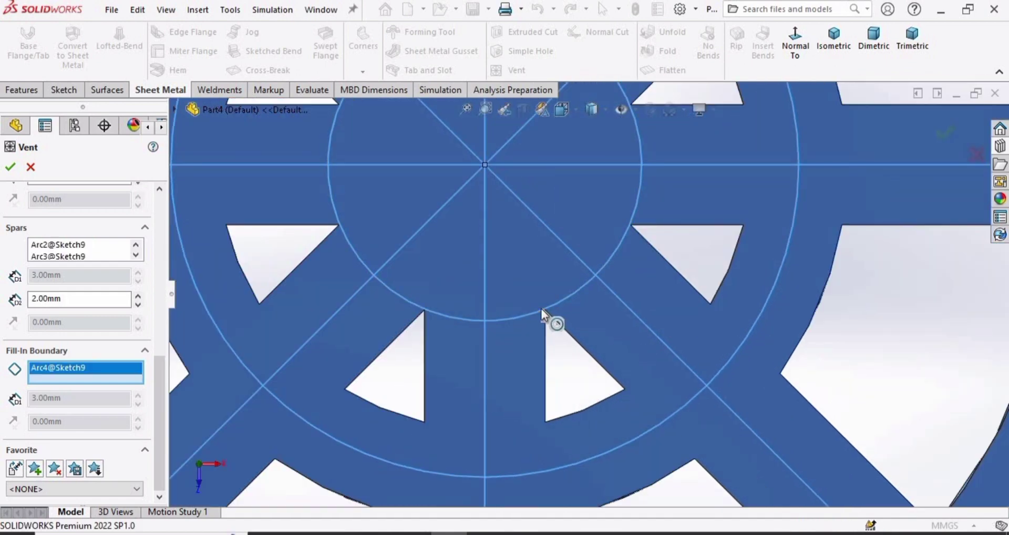
scroll(541, 308, up, 3)
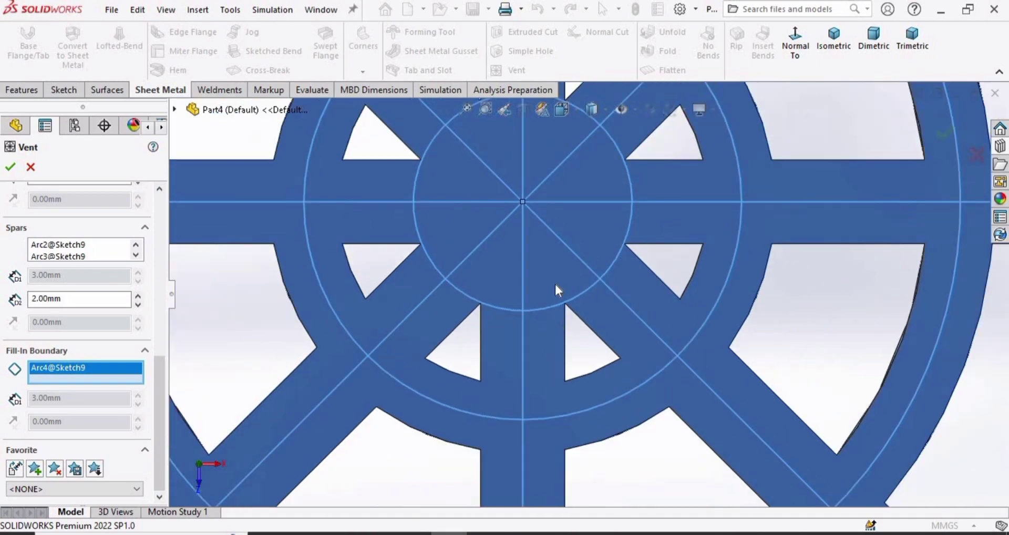
scroll(549, 285, up, 3)
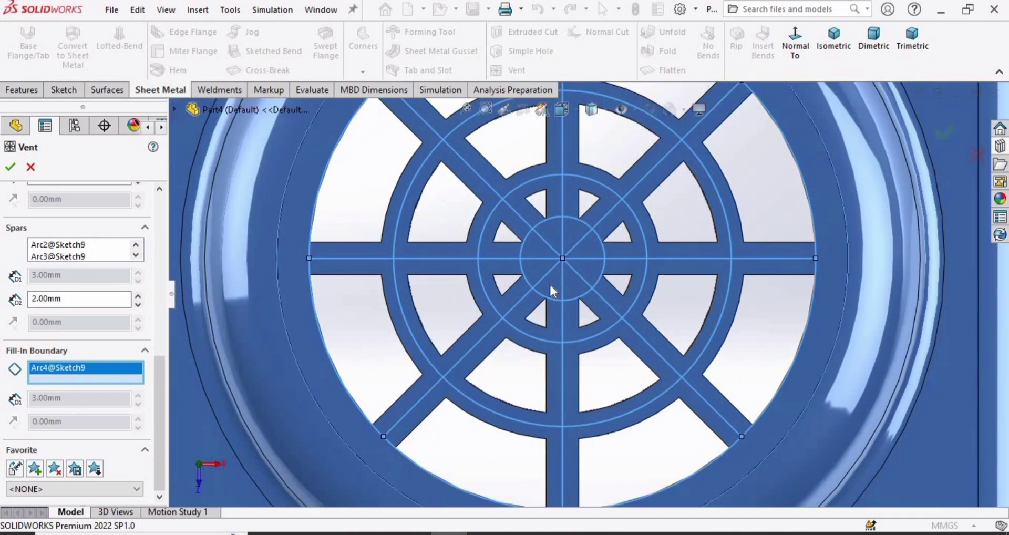
scroll(550, 290, up, 2)
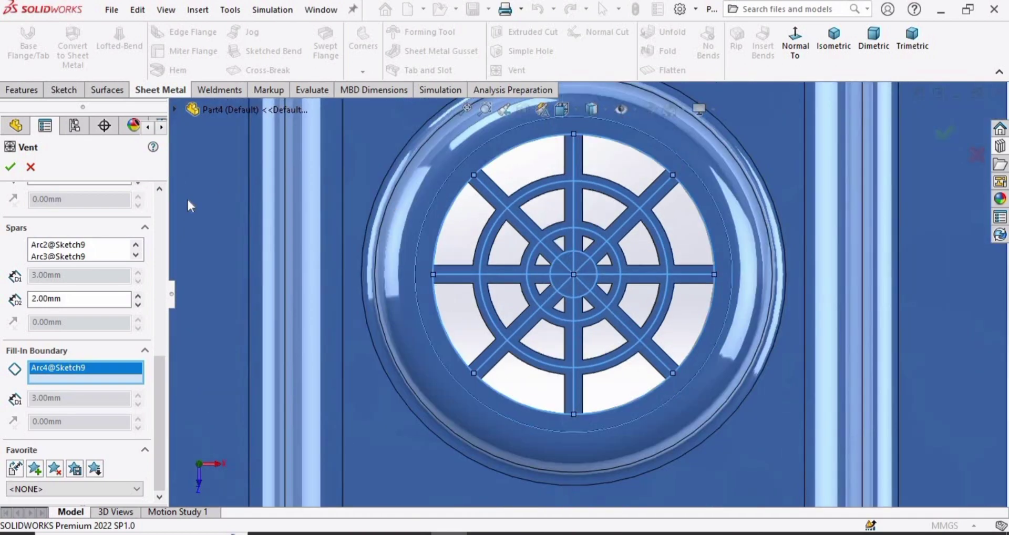
click(11, 167)
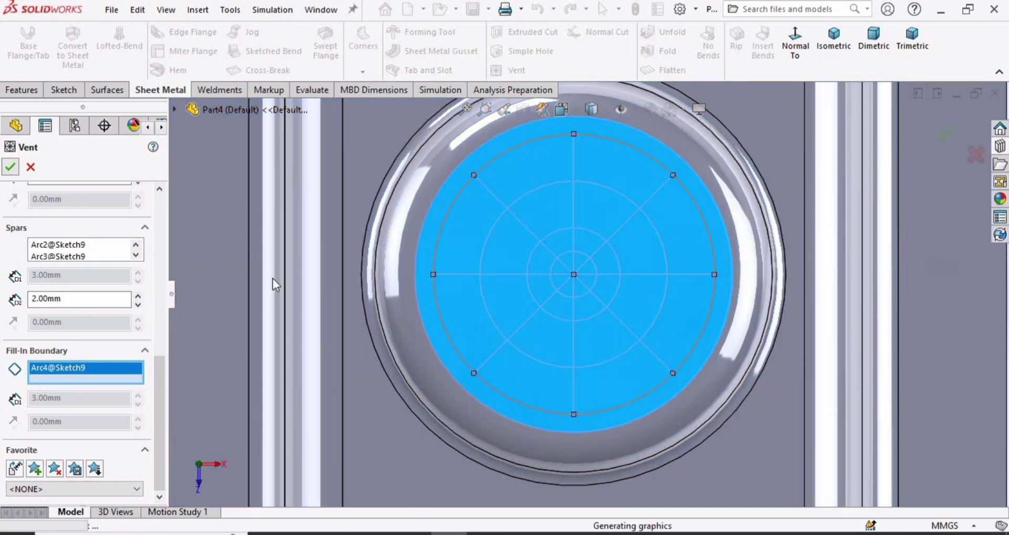
- Apply a metal appearance from the Nickel category to the part
key(f)
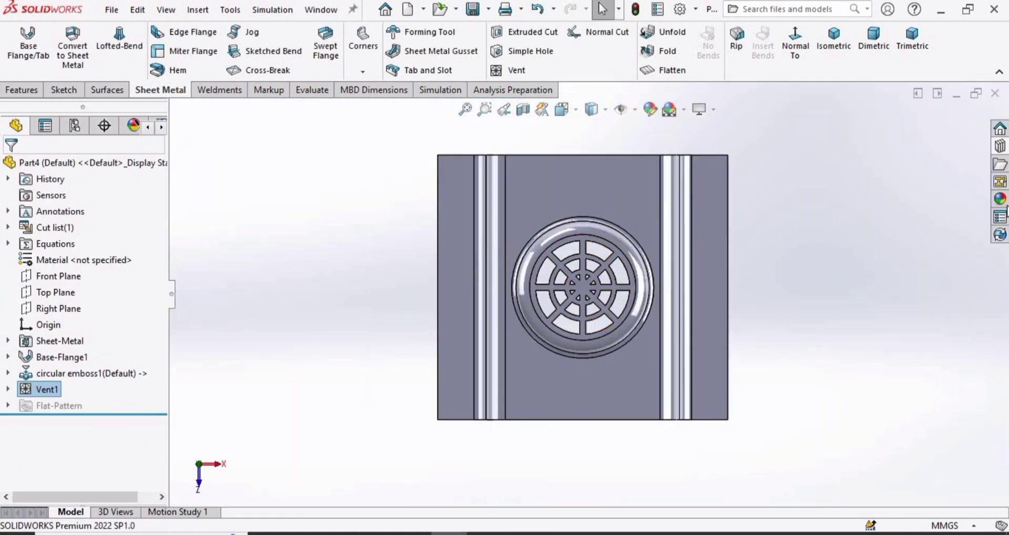
click(1000, 198)
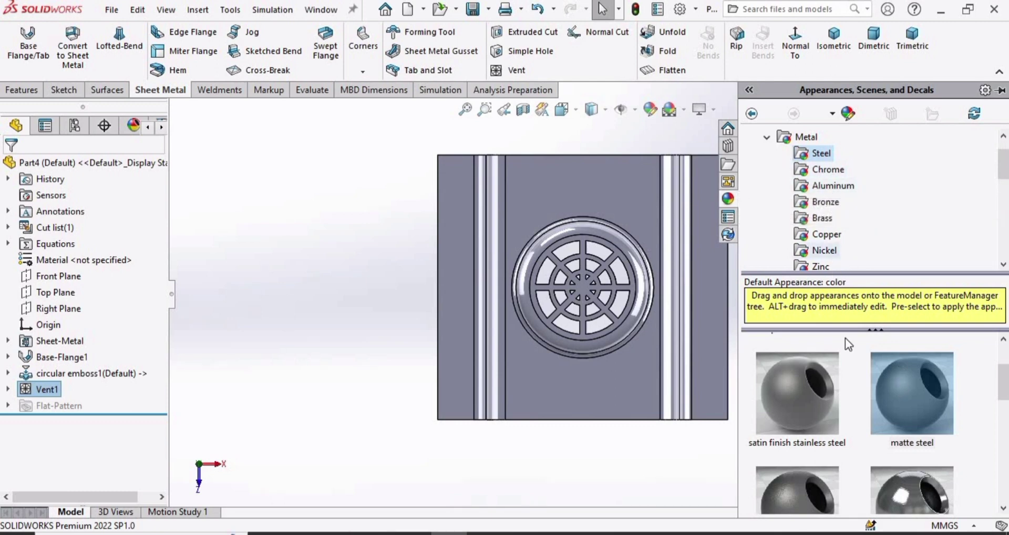
click(824, 250)
drag(785, 377, 131, 167)
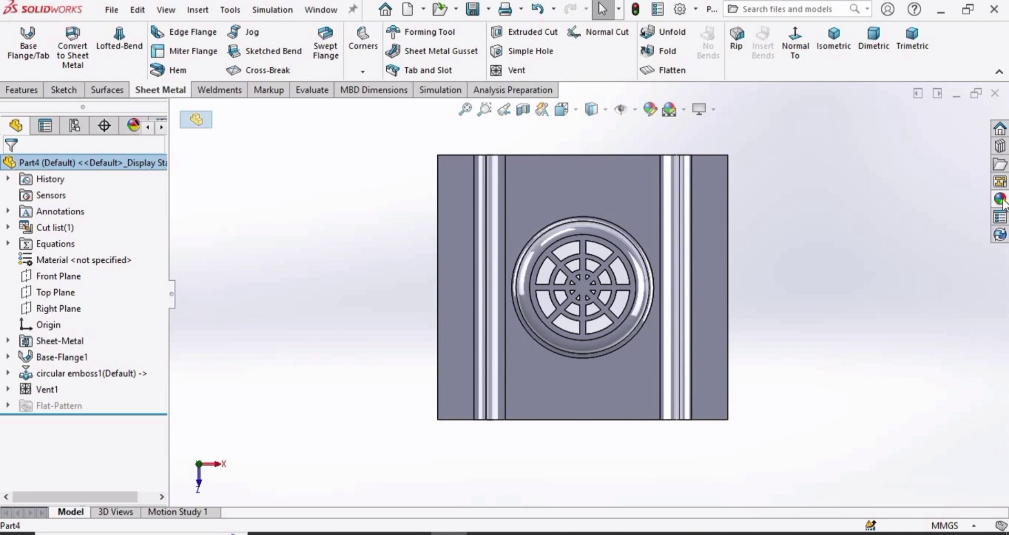
click(999, 198)
drag(828, 392, 656, 218)
middle_drag(655, 219, 816, 80)
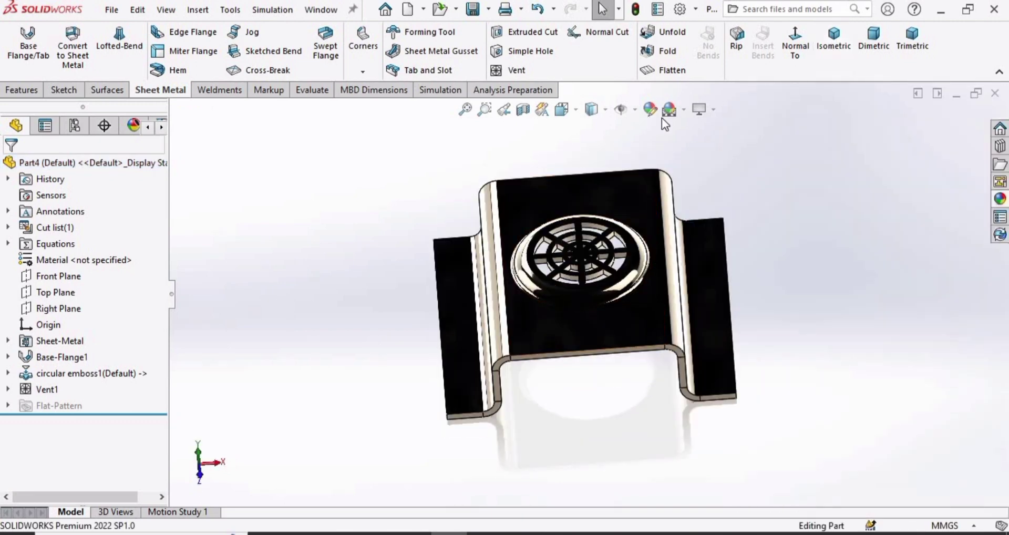
- Set the scene to Plain White and show the finished part in isometric view
click(684, 109)
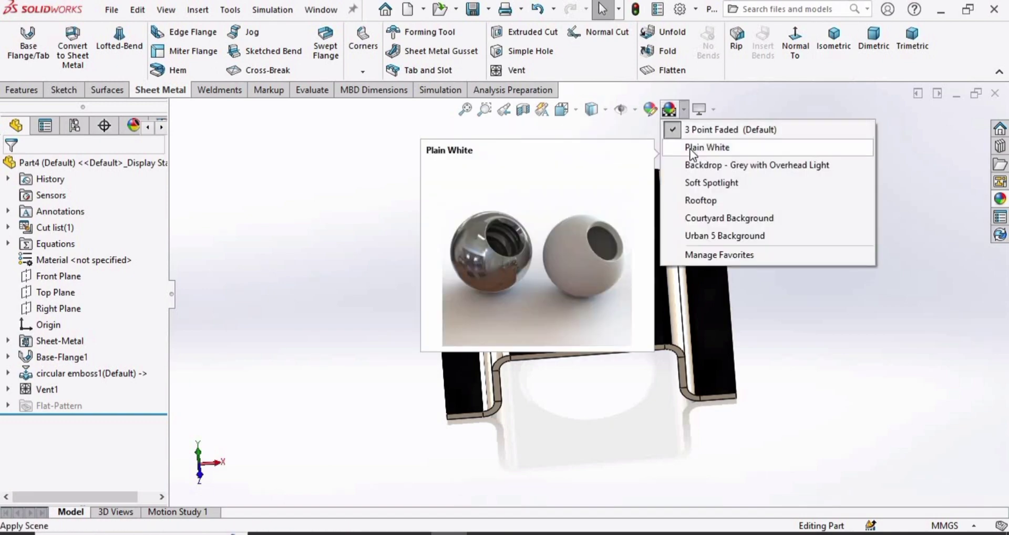
click(691, 148)
click(834, 39)
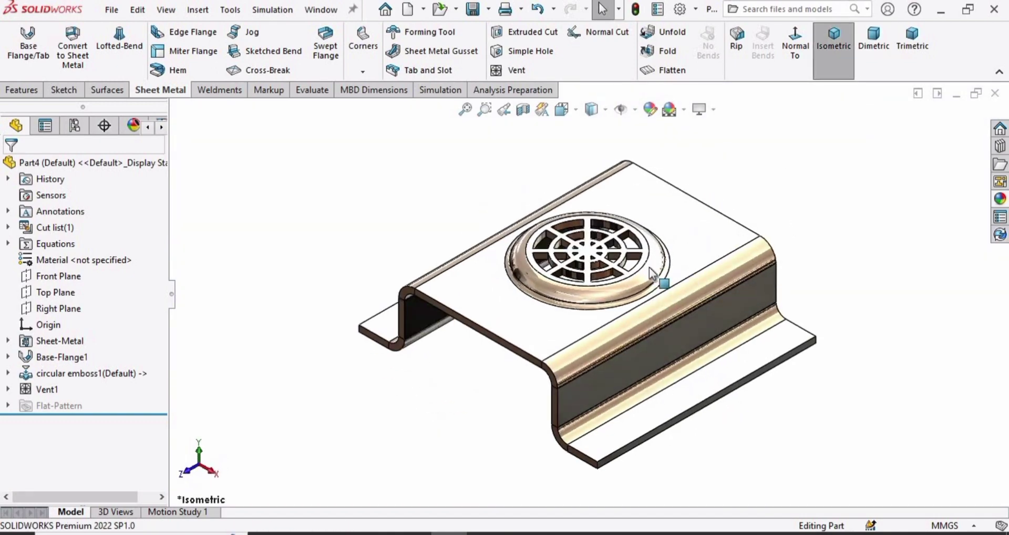
middle_drag(648, 267, 810, 308)
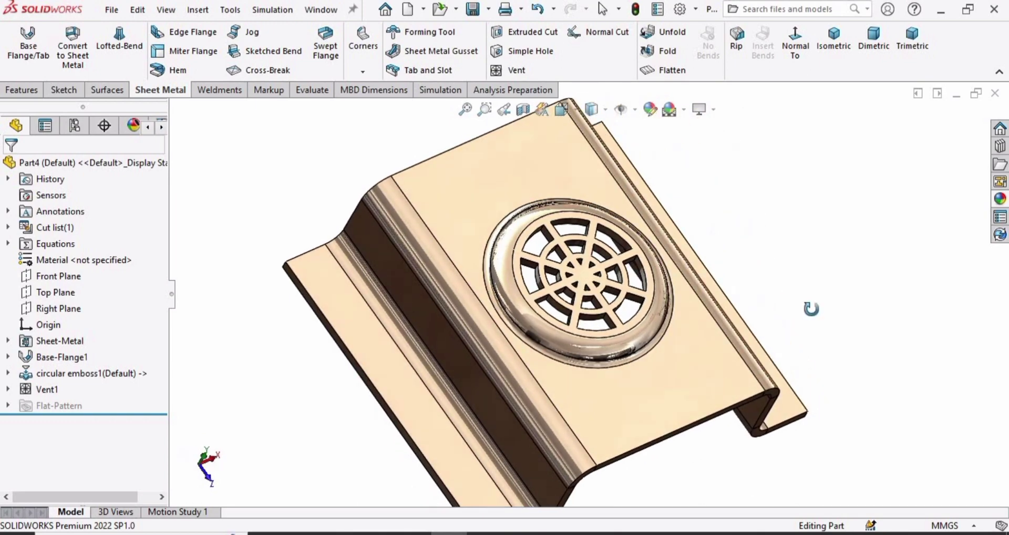
click(819, 42)
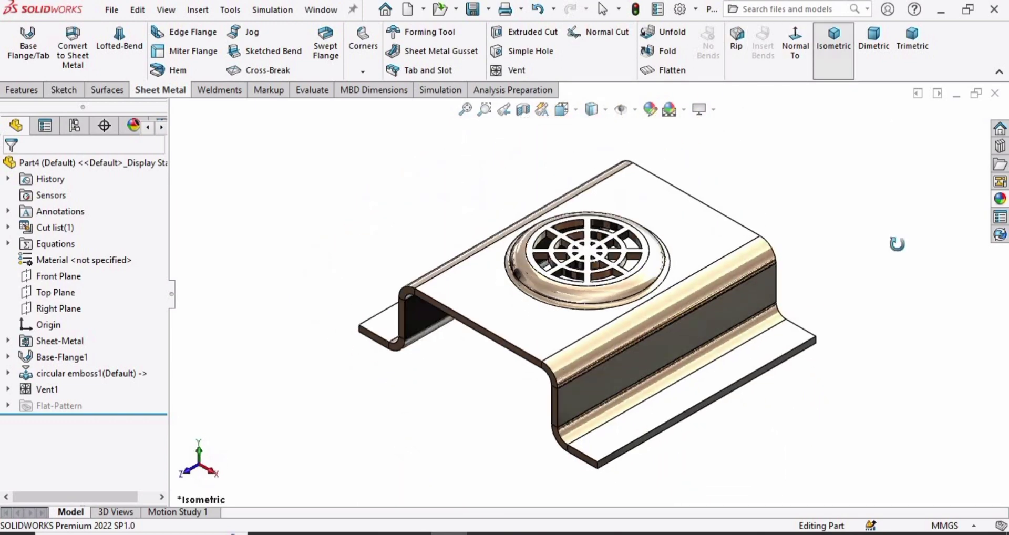